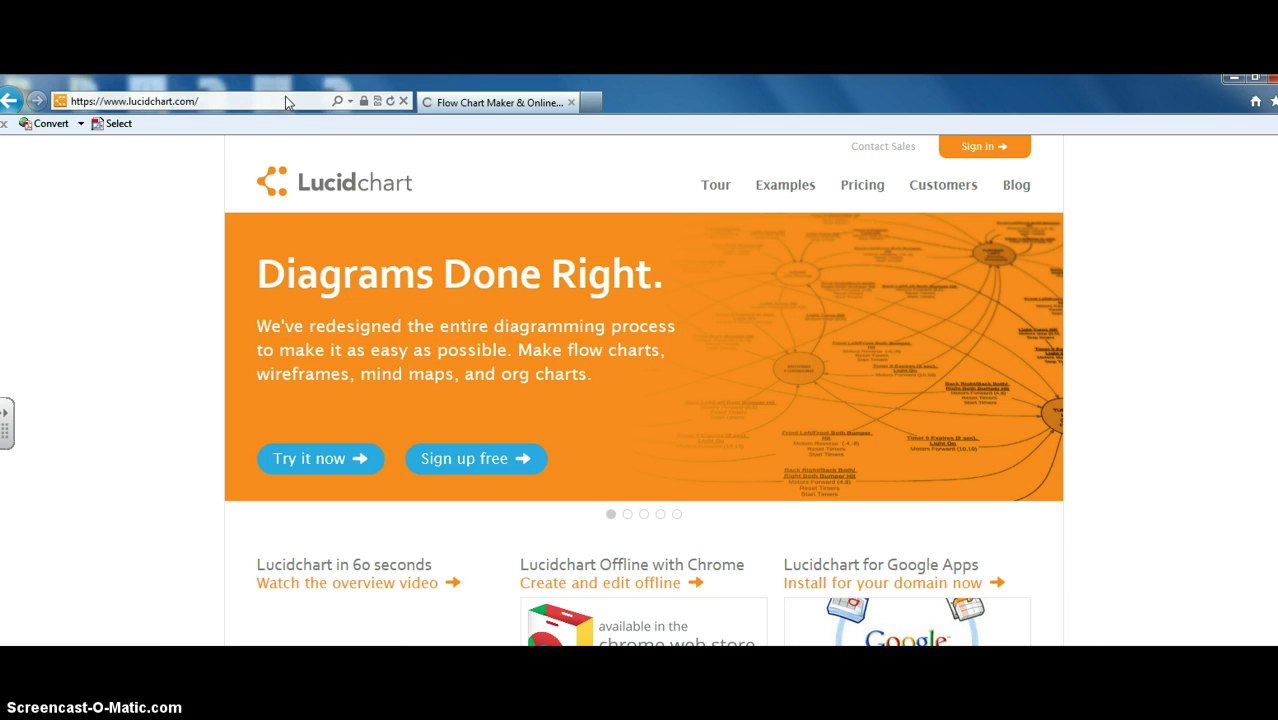
# Step: Go to Lucidchart's sign-up page listing the Basic, Pro, Team and Free plans
pyautogui.click(467, 461)
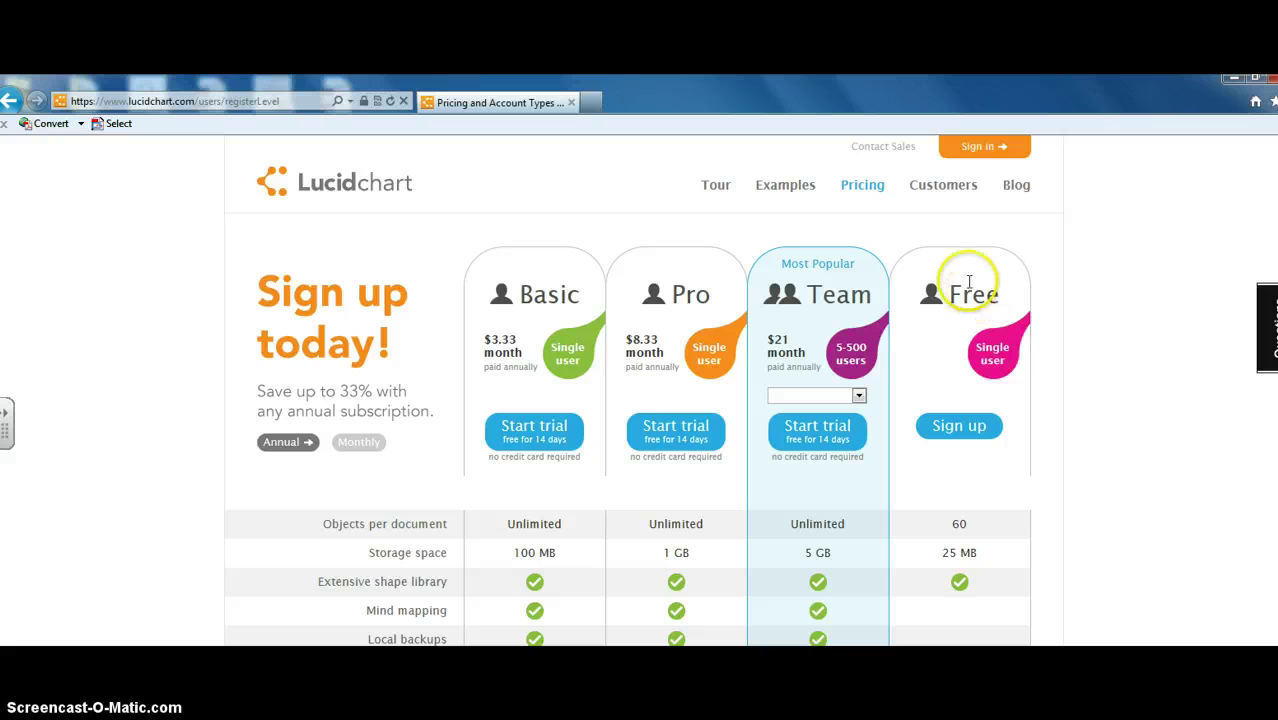
pyautogui.click(970, 423)
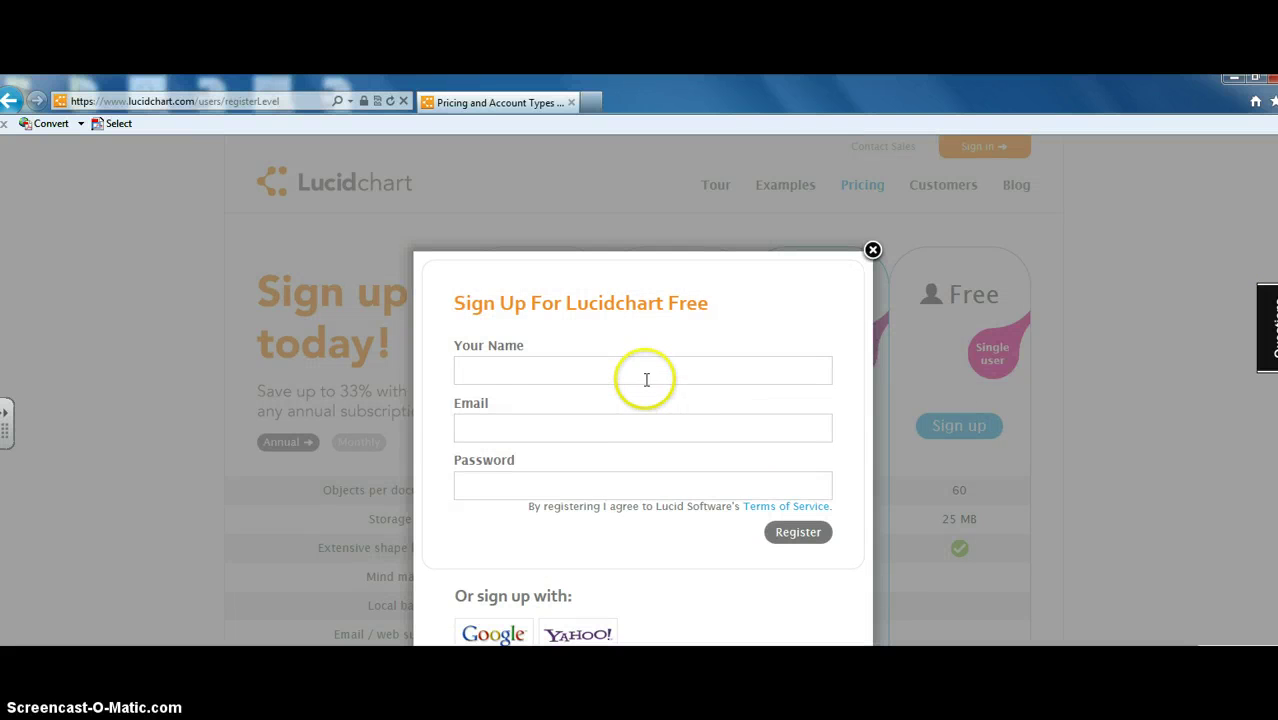
pyautogui.click(646, 369)
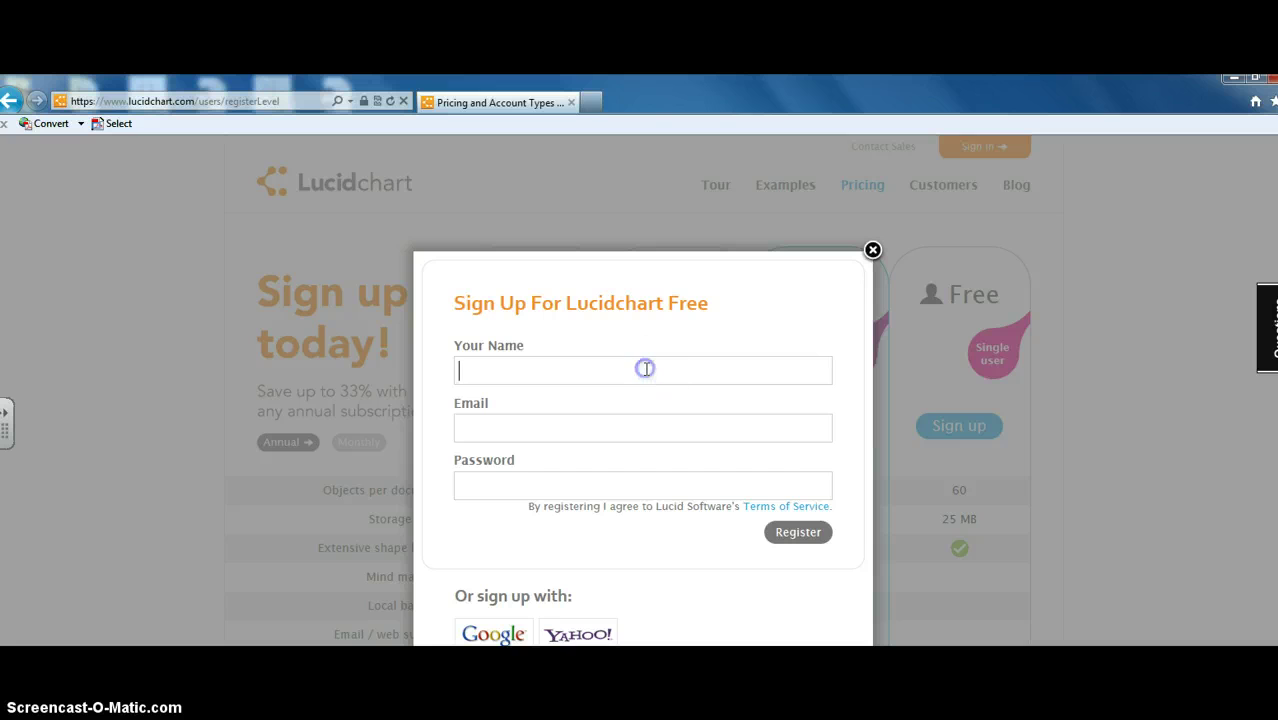
pyautogui.click(637, 421)
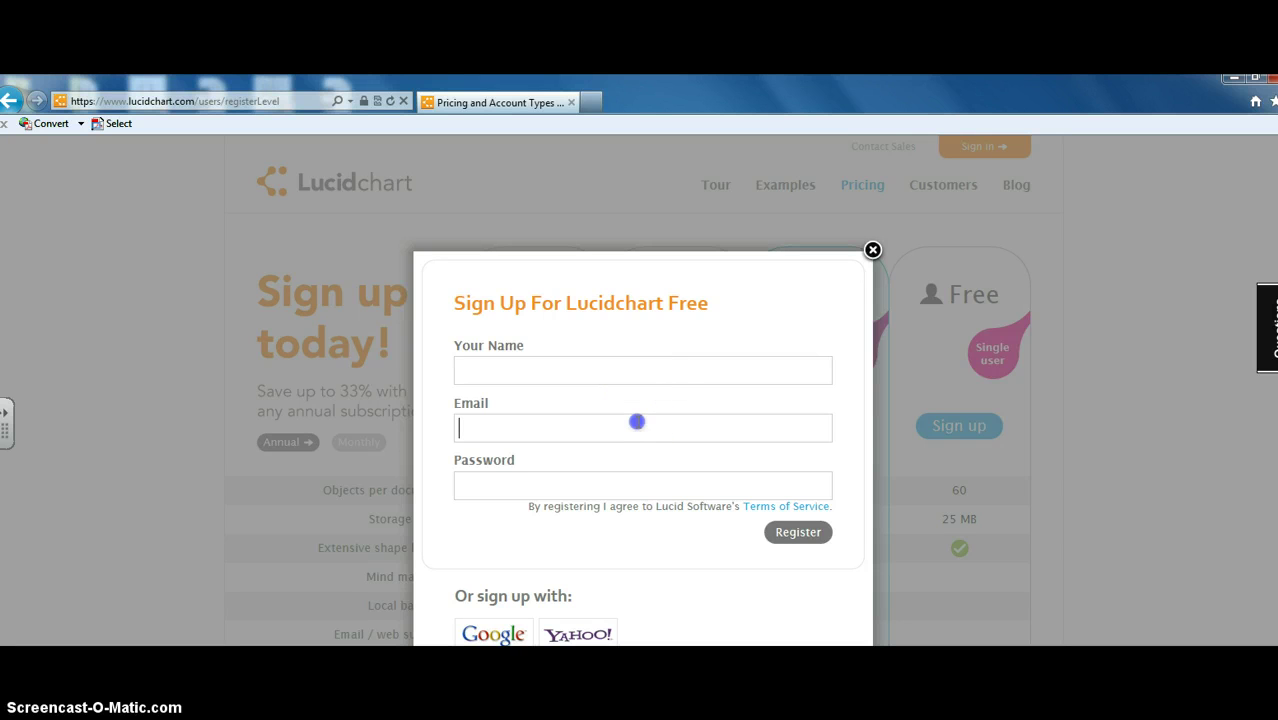
pyautogui.click(630, 483)
pyautogui.click(627, 432)
pyautogui.click(620, 474)
pyautogui.click(613, 466)
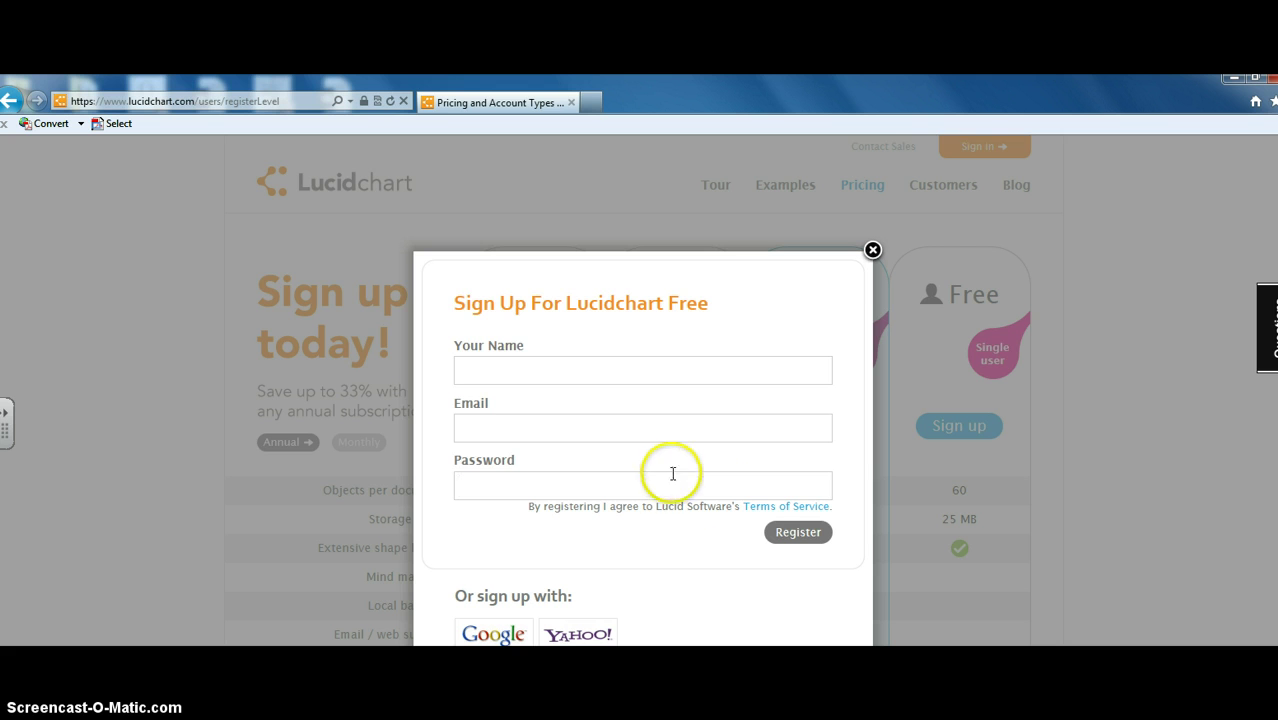
pyautogui.click(872, 251)
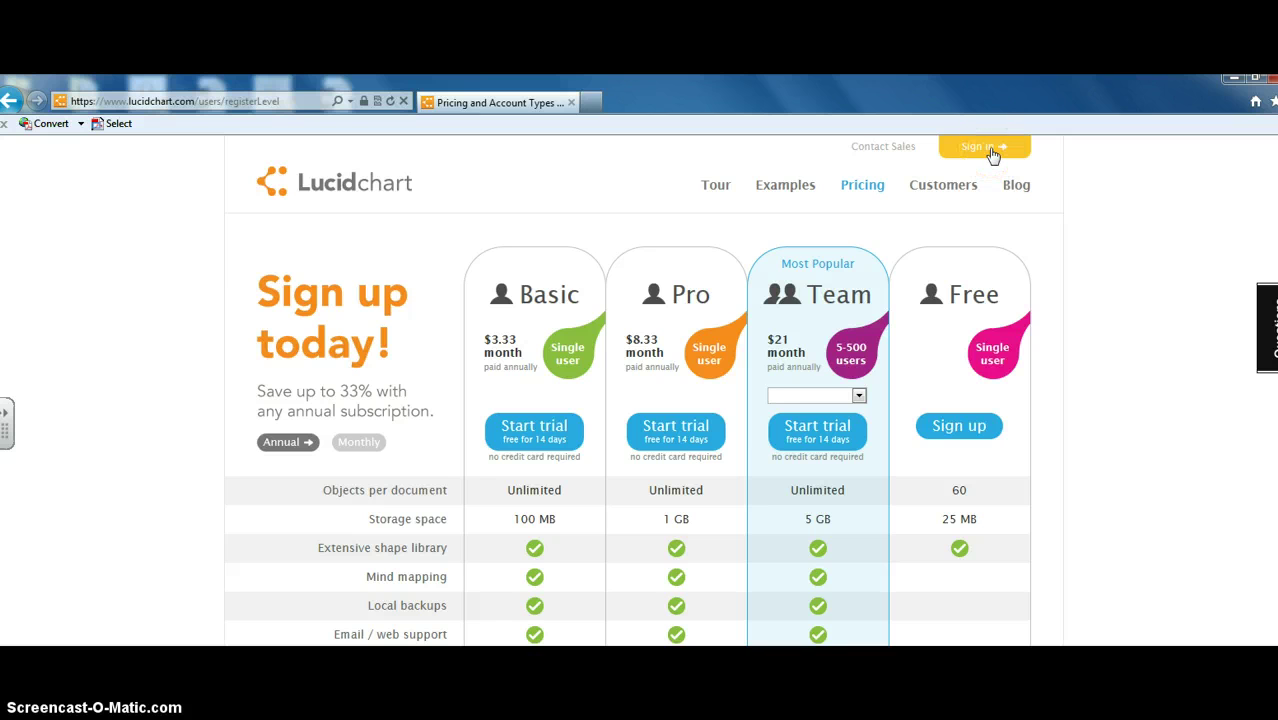
# Step: Sign in to Lucidchart with the account's e-mail username and password
pyautogui.click(990, 150)
pyautogui.click(677, 362)
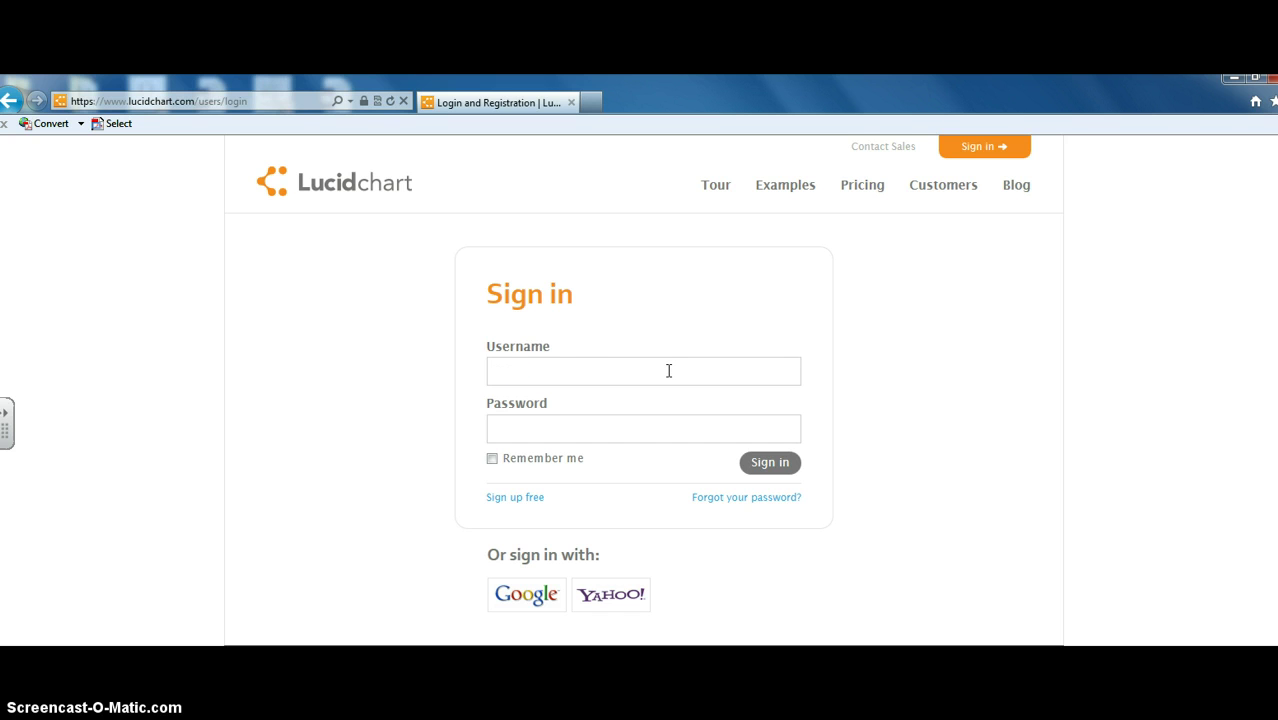
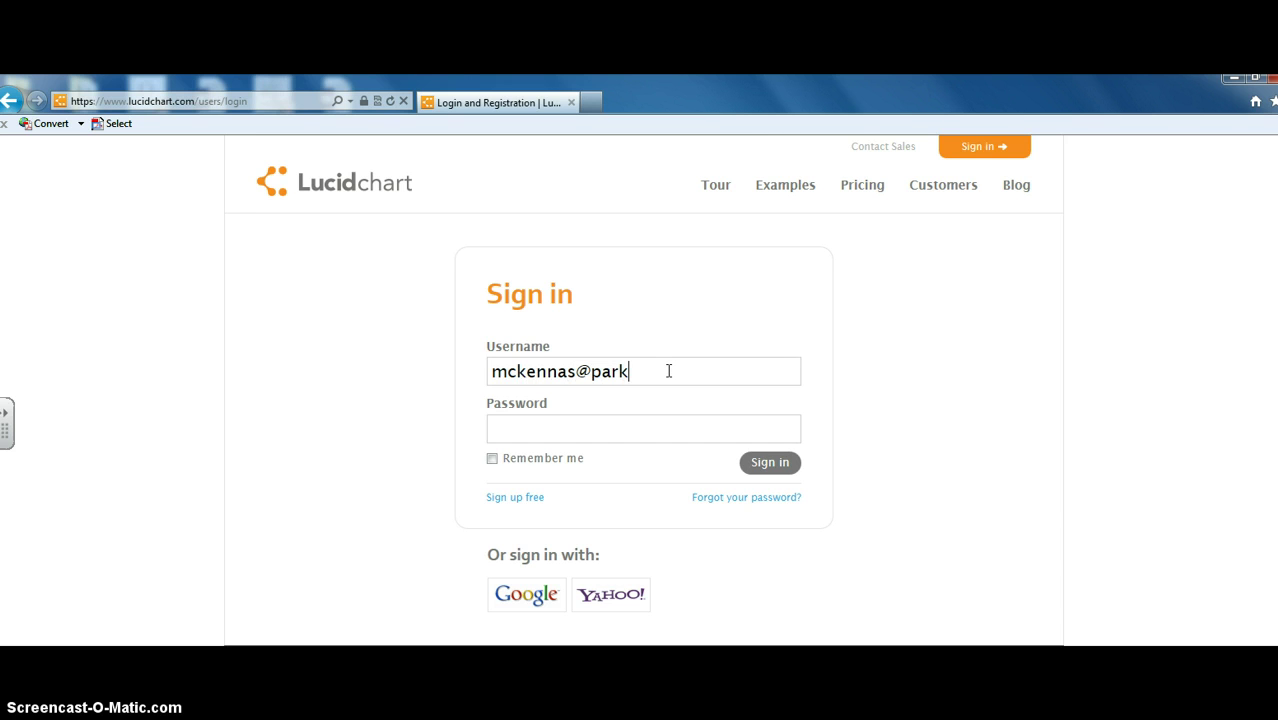
pyautogui.press('Tab')
pyautogui.write('********')
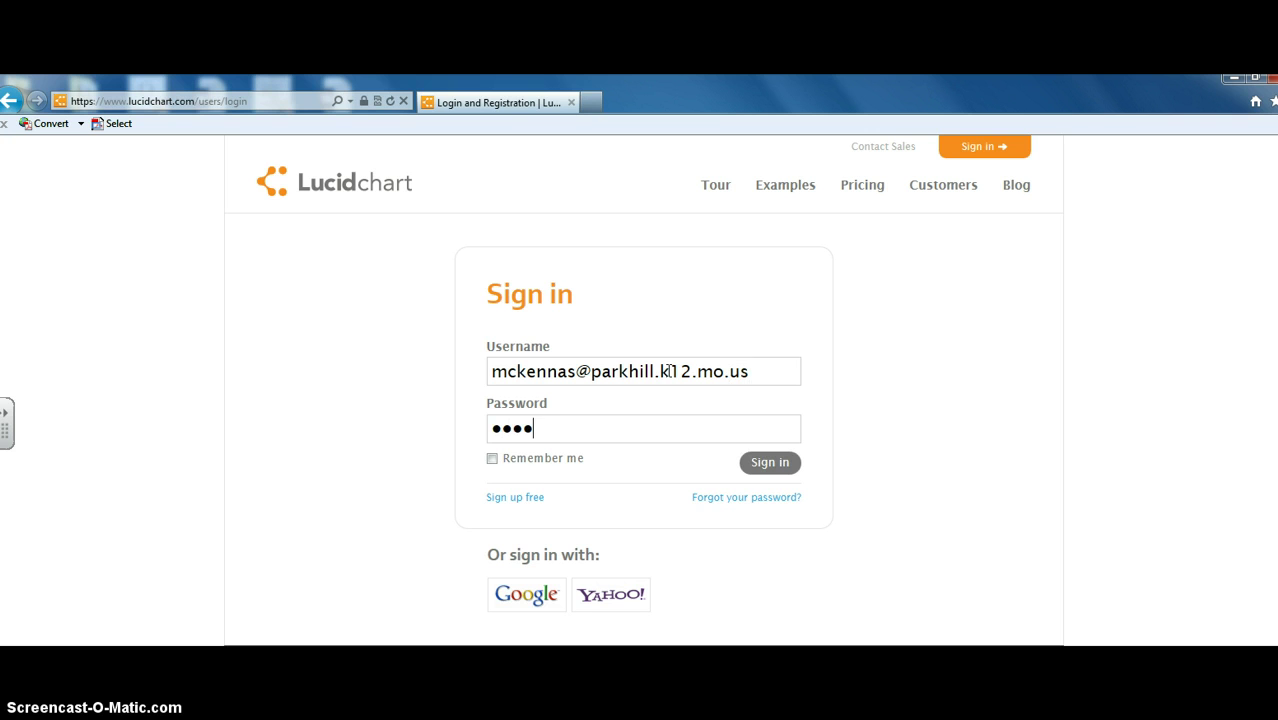
pyautogui.press('Return')
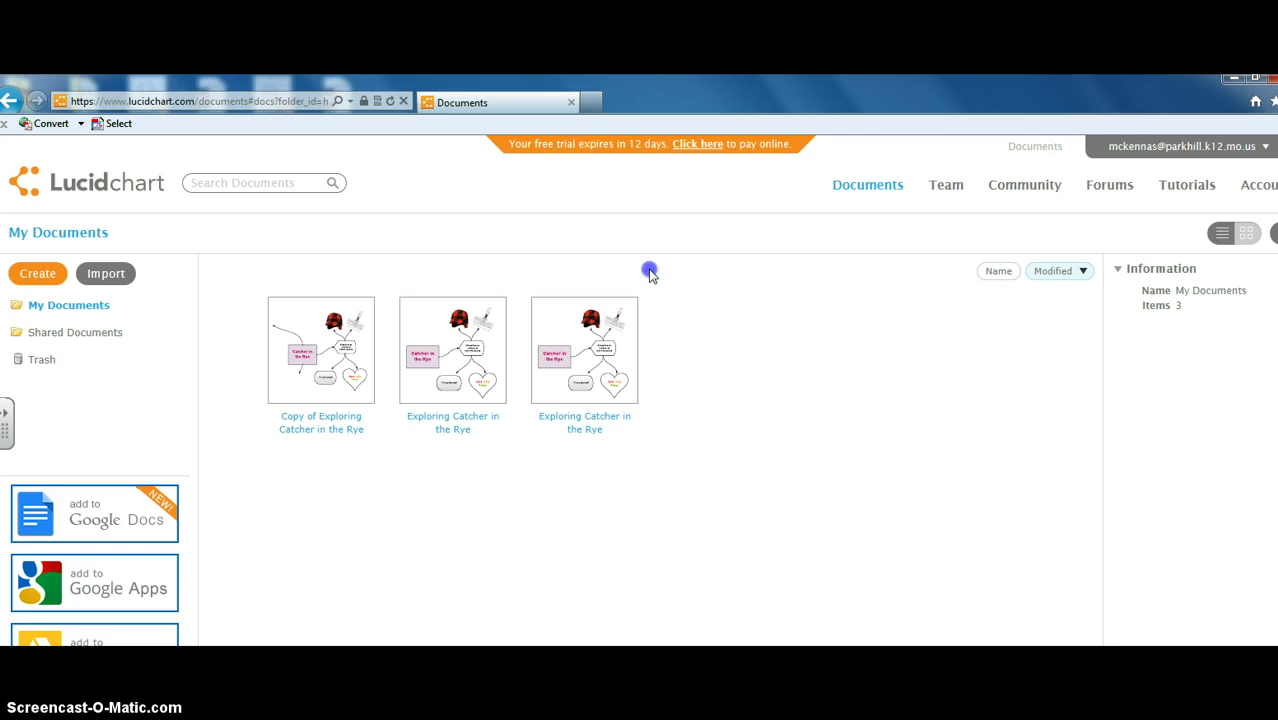
# Step: Create a new document from the Blank Flowcharts template
pyautogui.moveTo(648, 272); pyautogui.dragTo(484, 462)
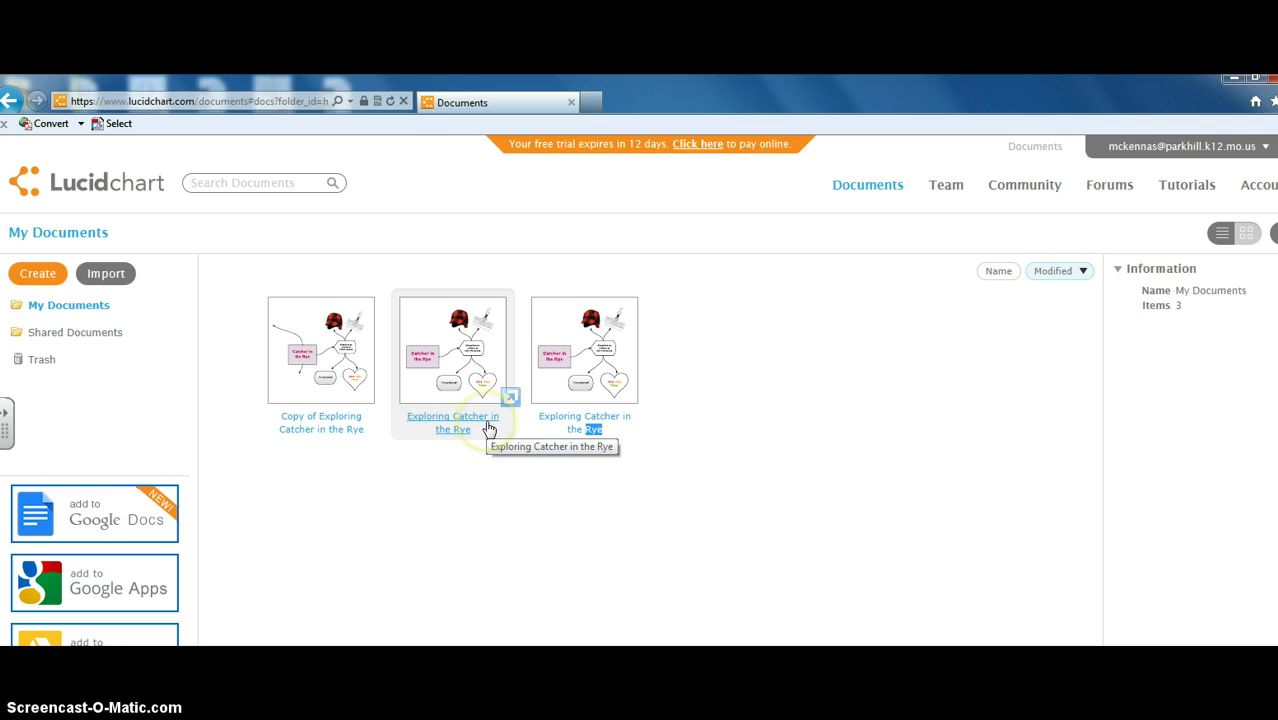
pyautogui.click(33, 285)
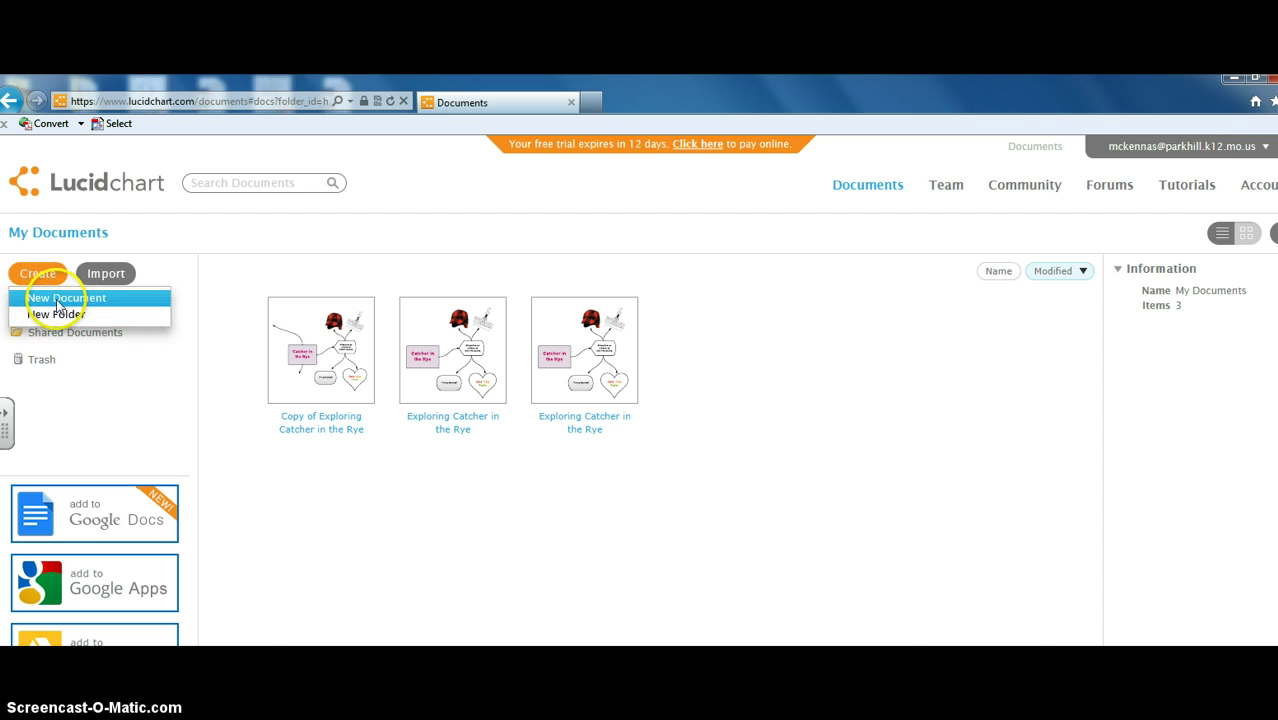
pyautogui.click(58, 300)
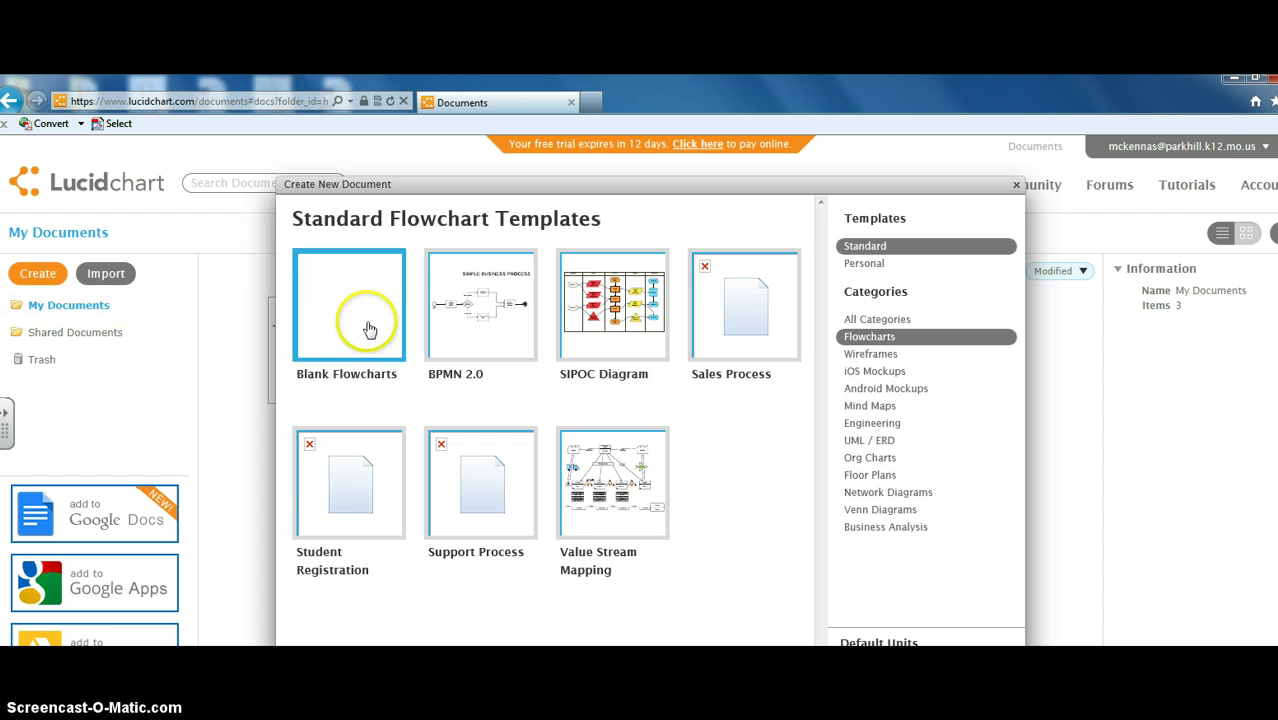
pyautogui.doubleClick(380, 326)
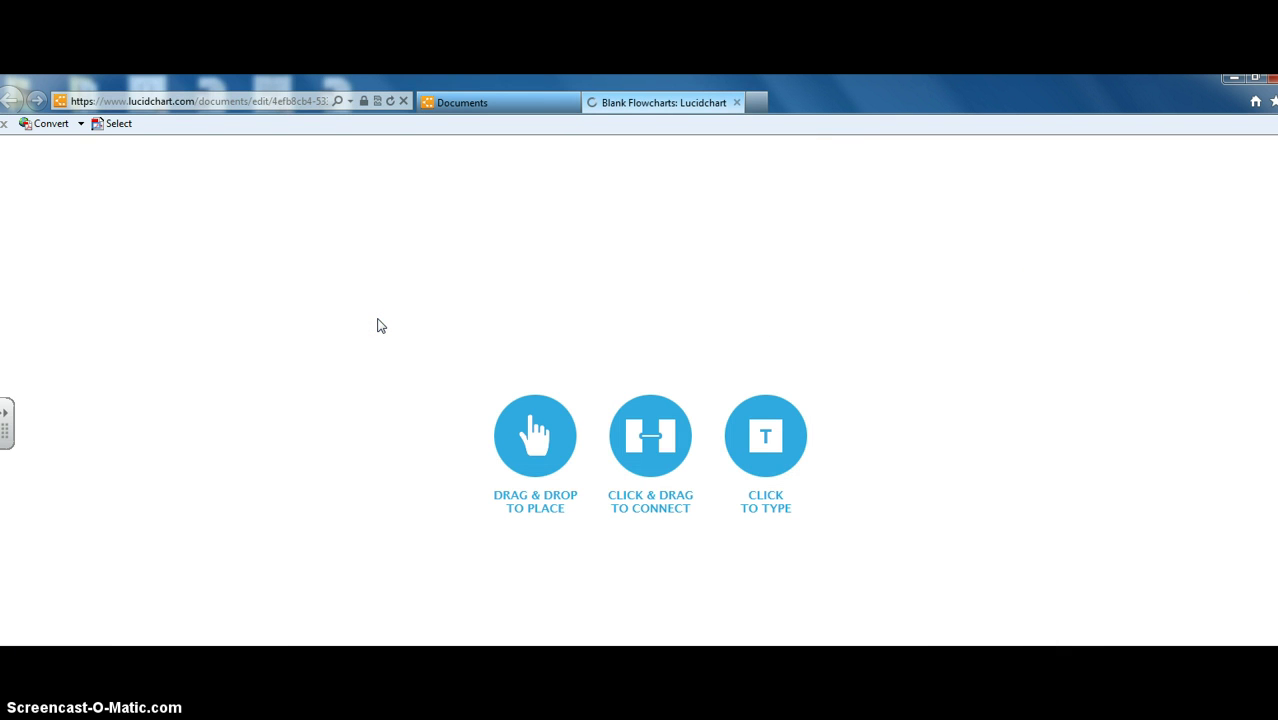
pyautogui.click(406, 342)
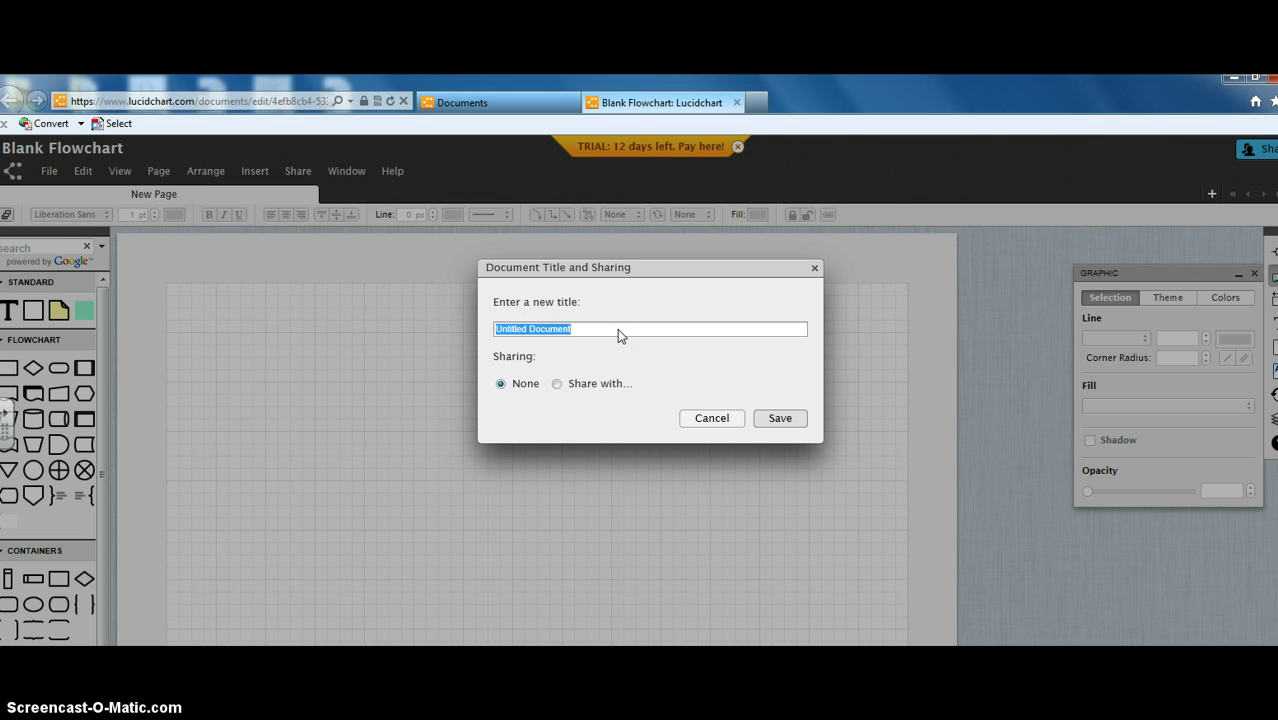
# Step: Title the new document 'Catcher in the Rye Themes' and save the title
pyautogui.write('Catcher in the Reye Themes')
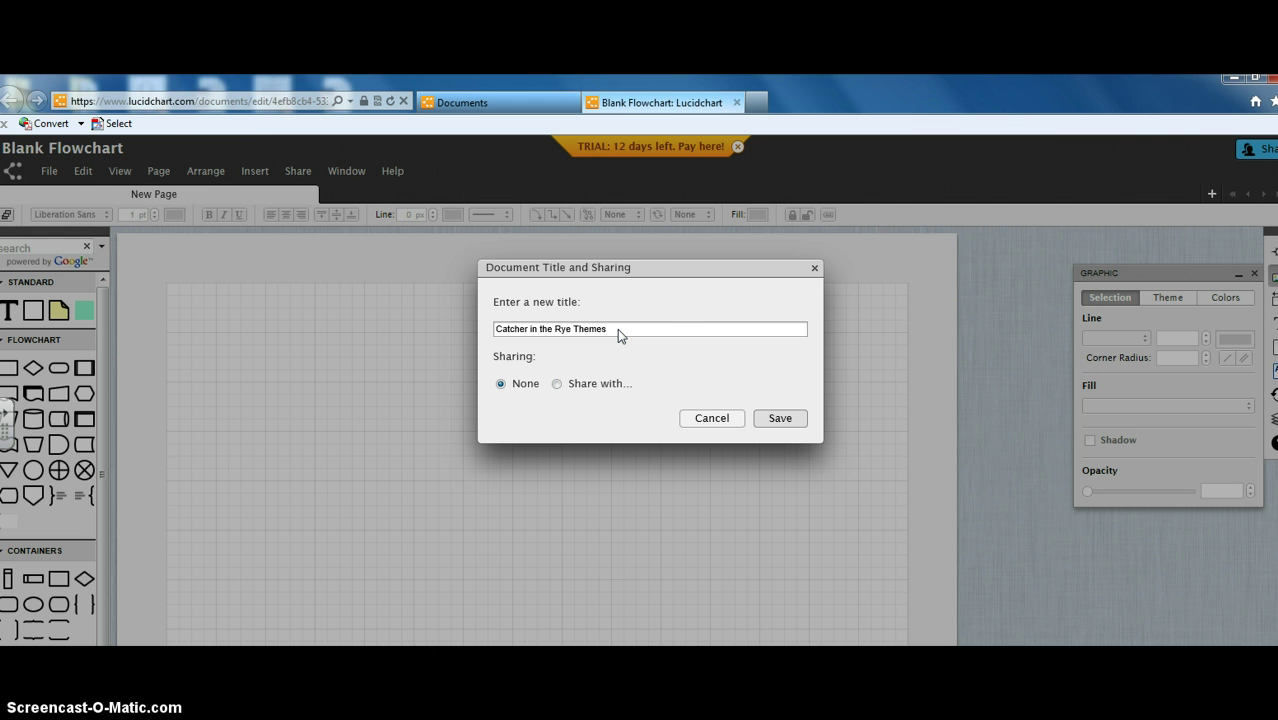
pyautogui.click(781, 419)
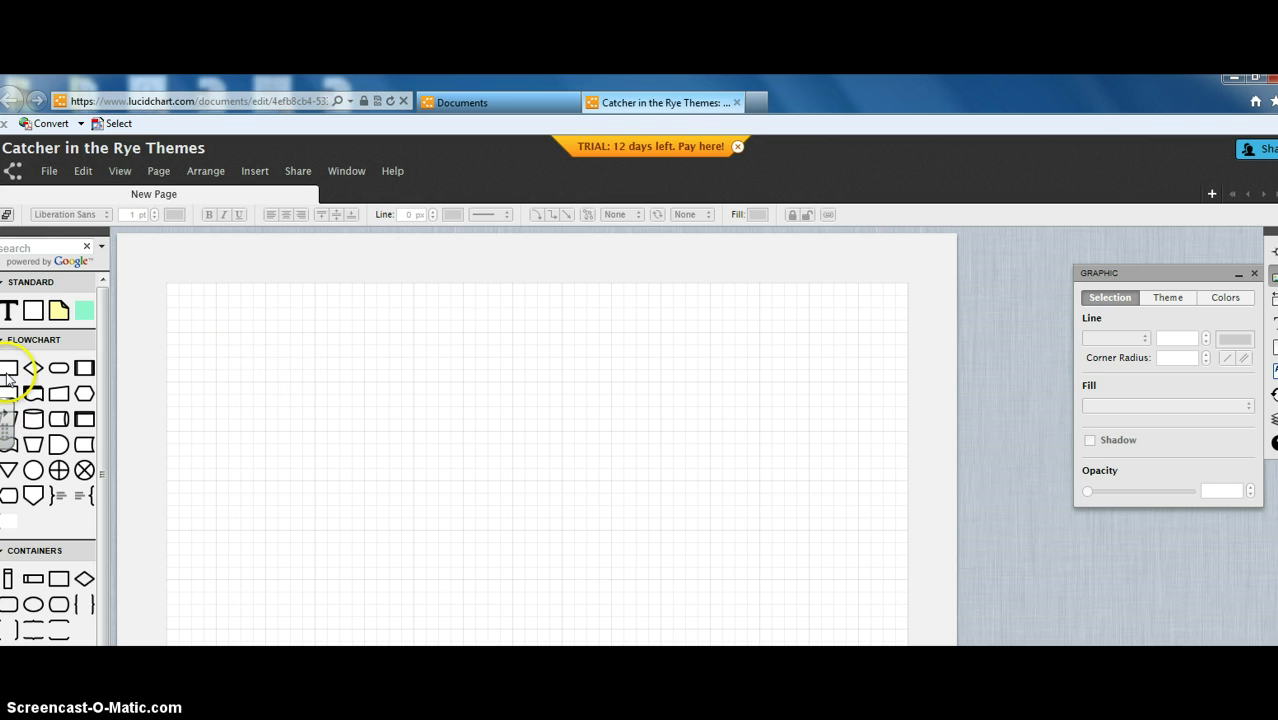
# Step: Drag a Process box from the Flowchart library onto the page
pyautogui.moveTo(8, 378)
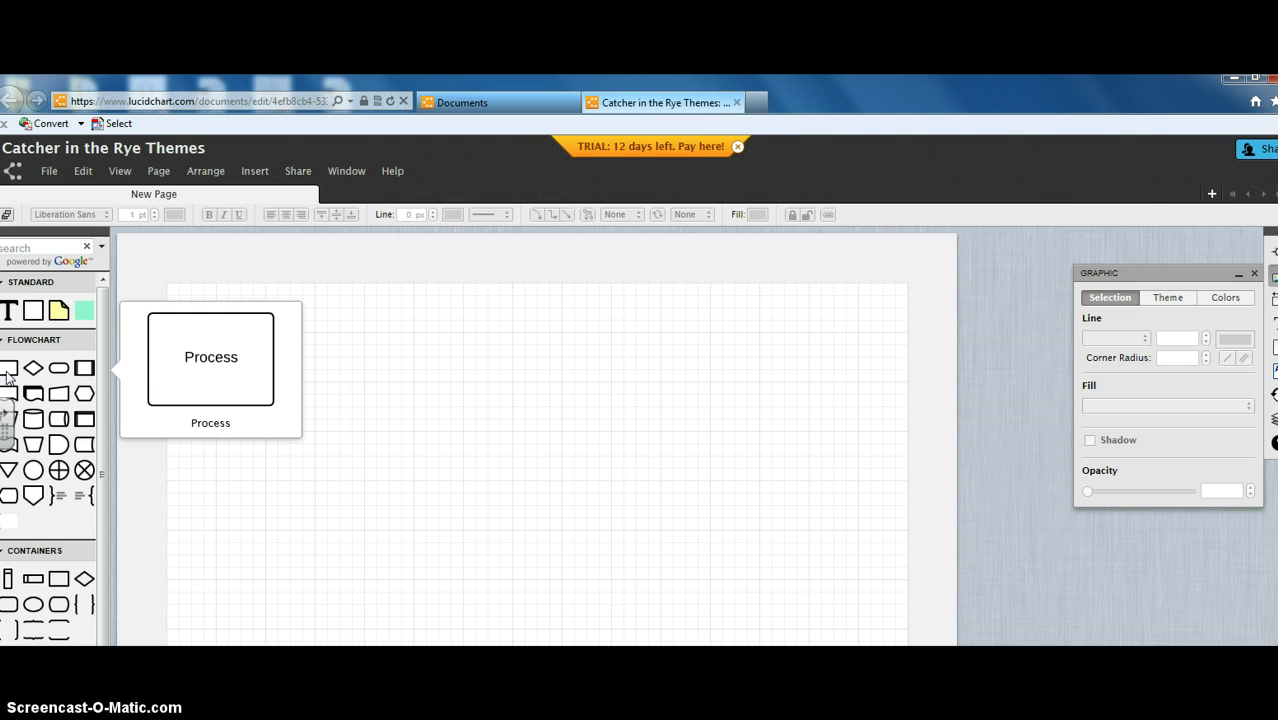
pyautogui.moveTo(8, 372); pyautogui.dragTo(387, 428)
pyautogui.doubleClick(384, 430)
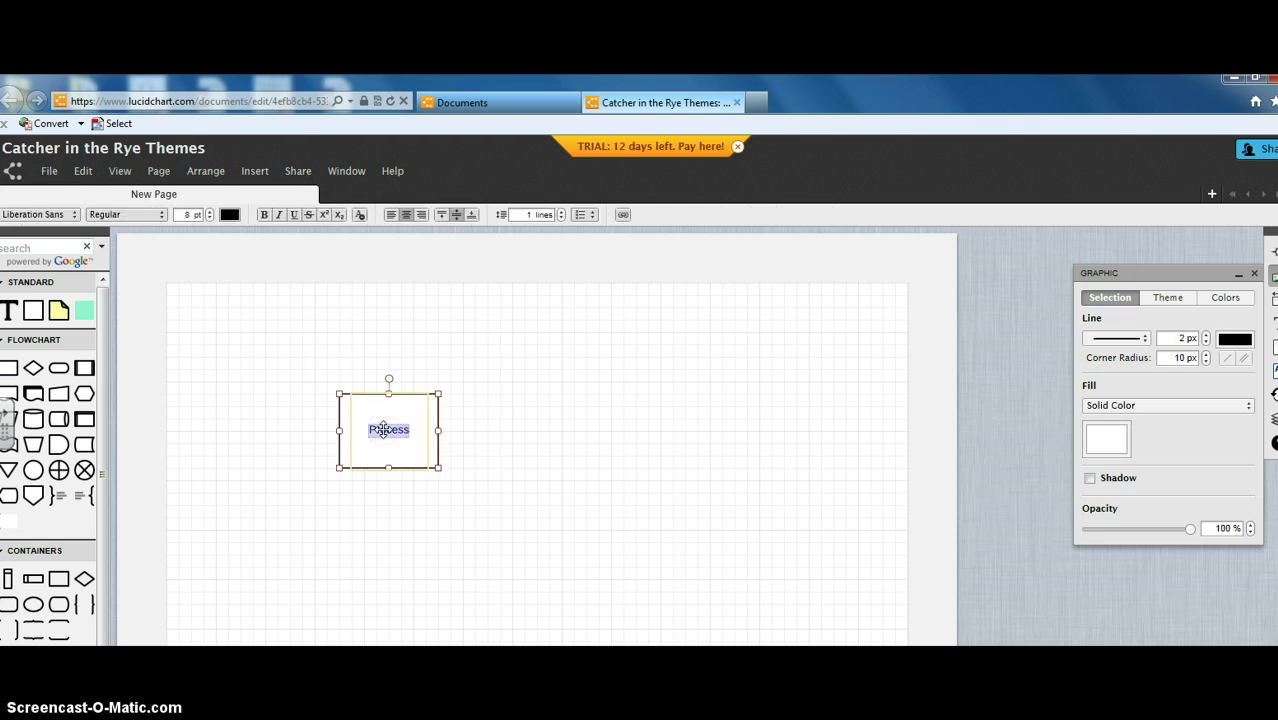
pyautogui.click(419, 452)
# Step: Move the box to the page's lower middle and label it 'Catcher in the Rye'
pyautogui.moveTo(341, 400); pyautogui.dragTo(481, 515)
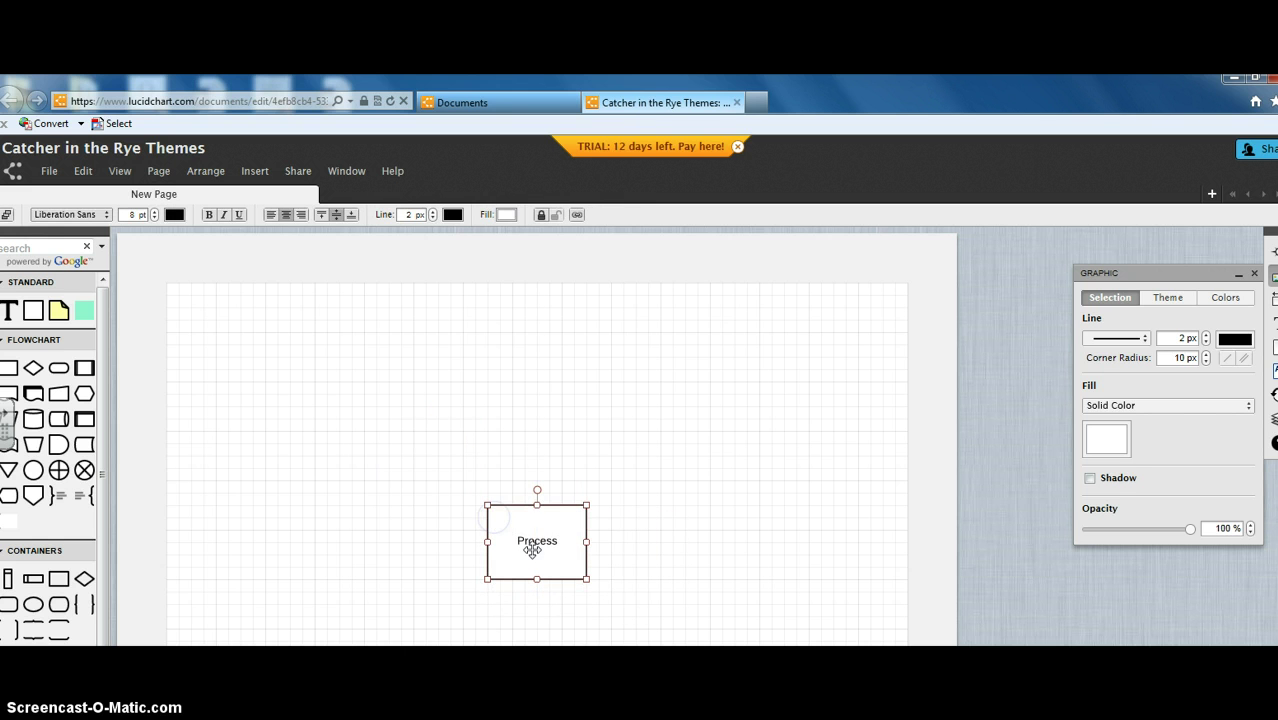
pyautogui.click(534, 546)
pyautogui.doubleClick(538, 543)
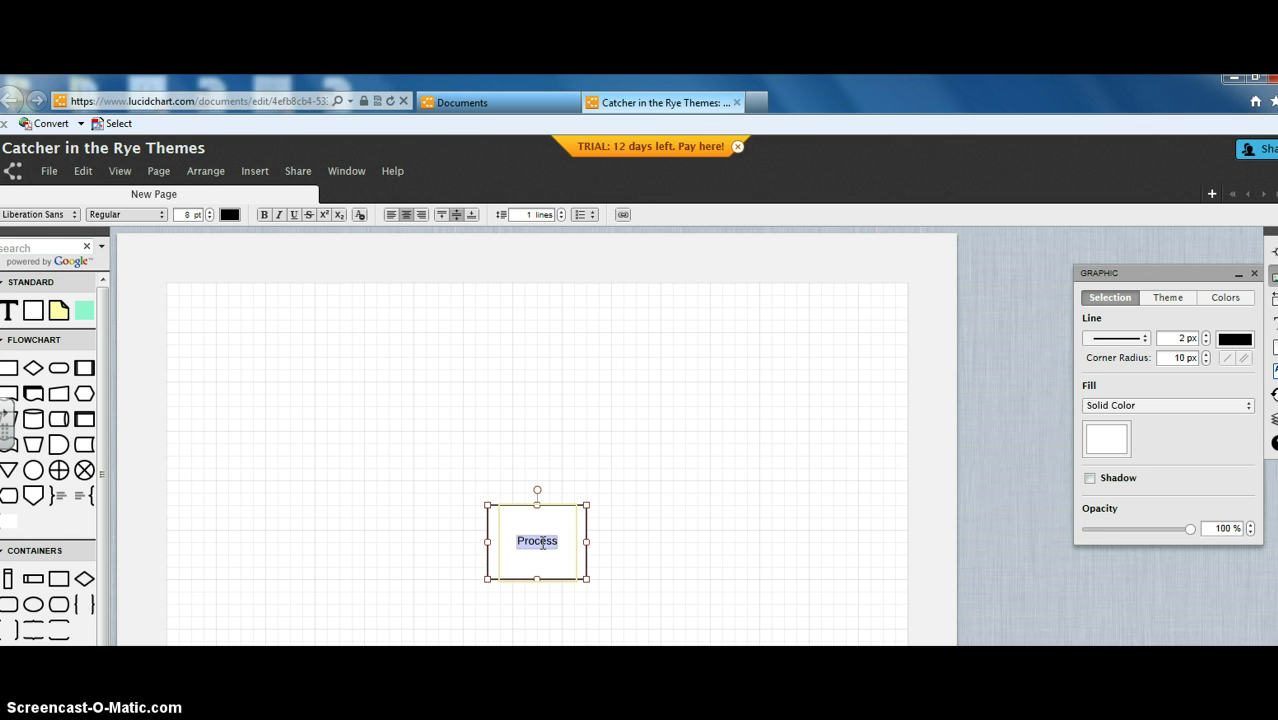
pyautogui.write('Catcher in the Rye')
pyautogui.press('BackSpace')
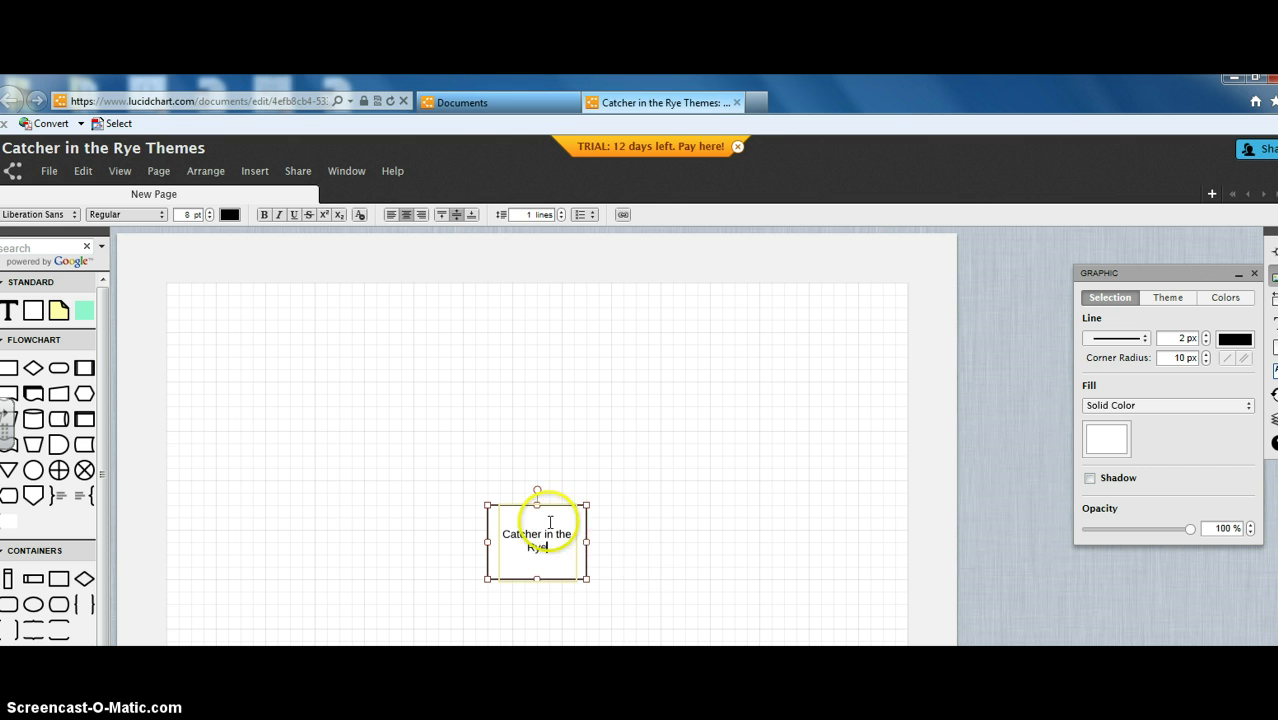
pyautogui.click(605, 503)
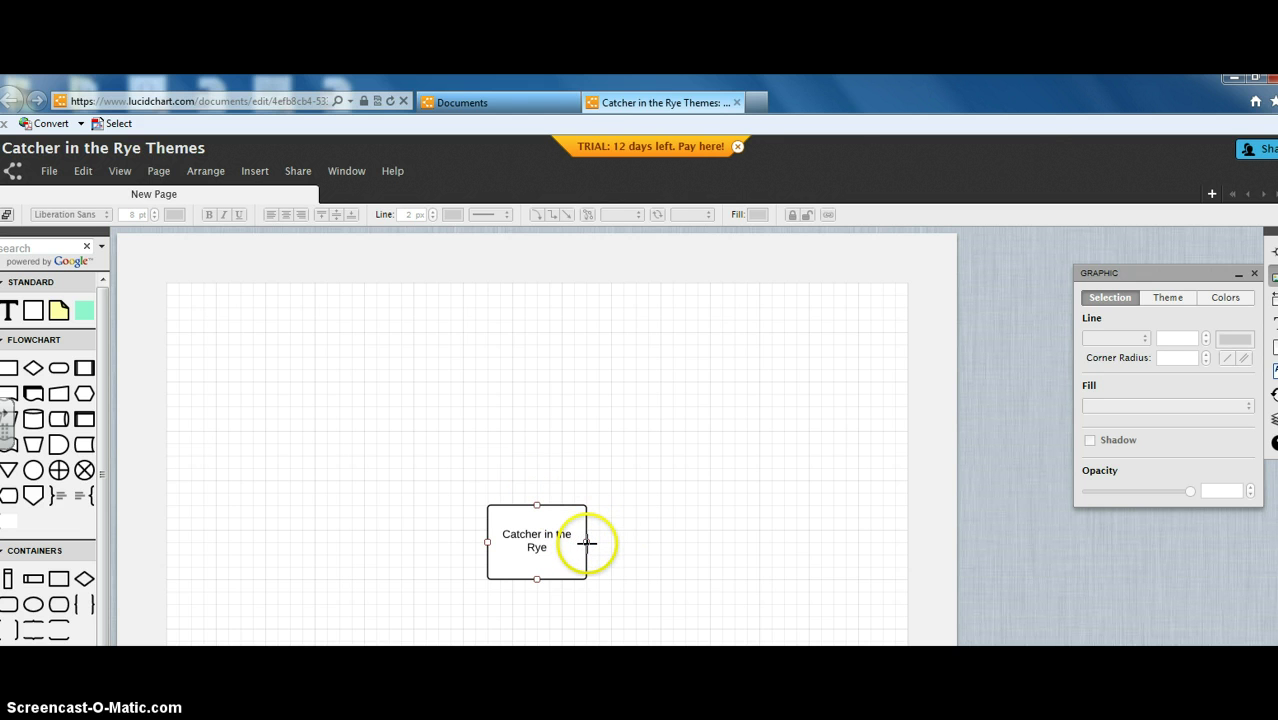
# Step: Draw an arrow from Catcher in the Rye to a new box labelled 'Alienation as a Form of Self-Protection'
pyautogui.moveTo(587, 543); pyautogui.dragTo(672, 520)
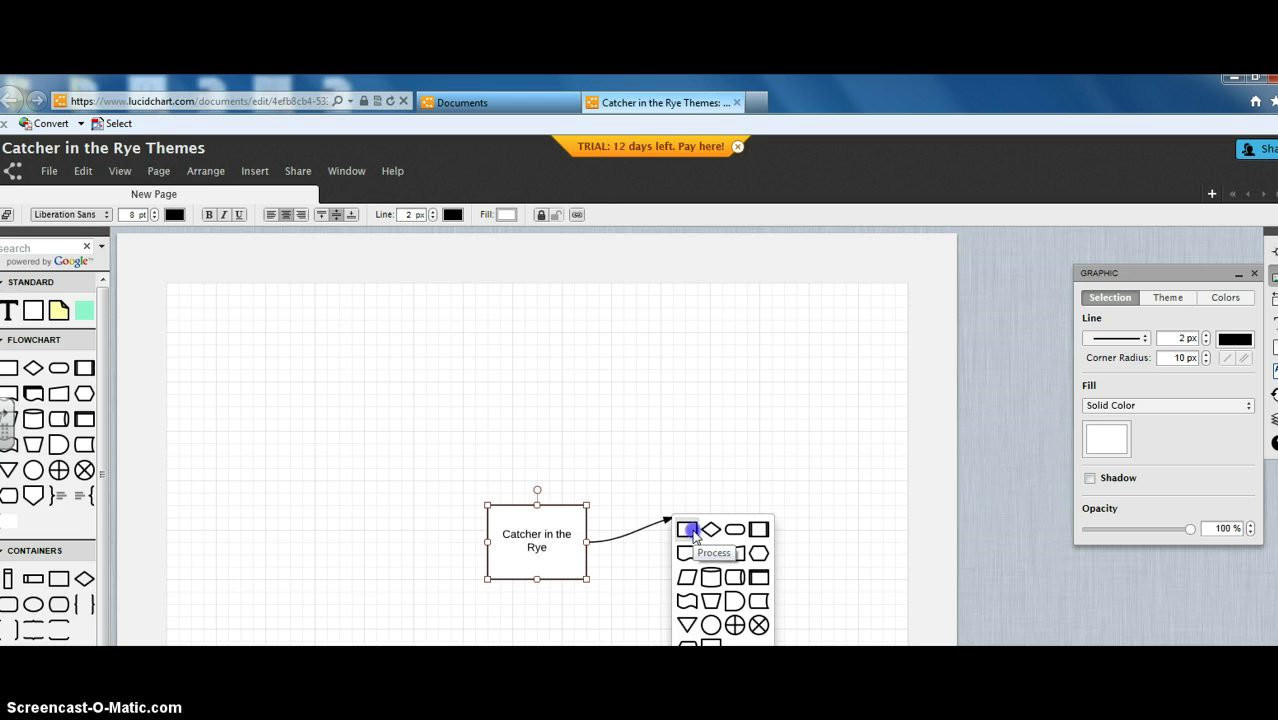
pyautogui.click(694, 537)
pyautogui.doubleClick(725, 513)
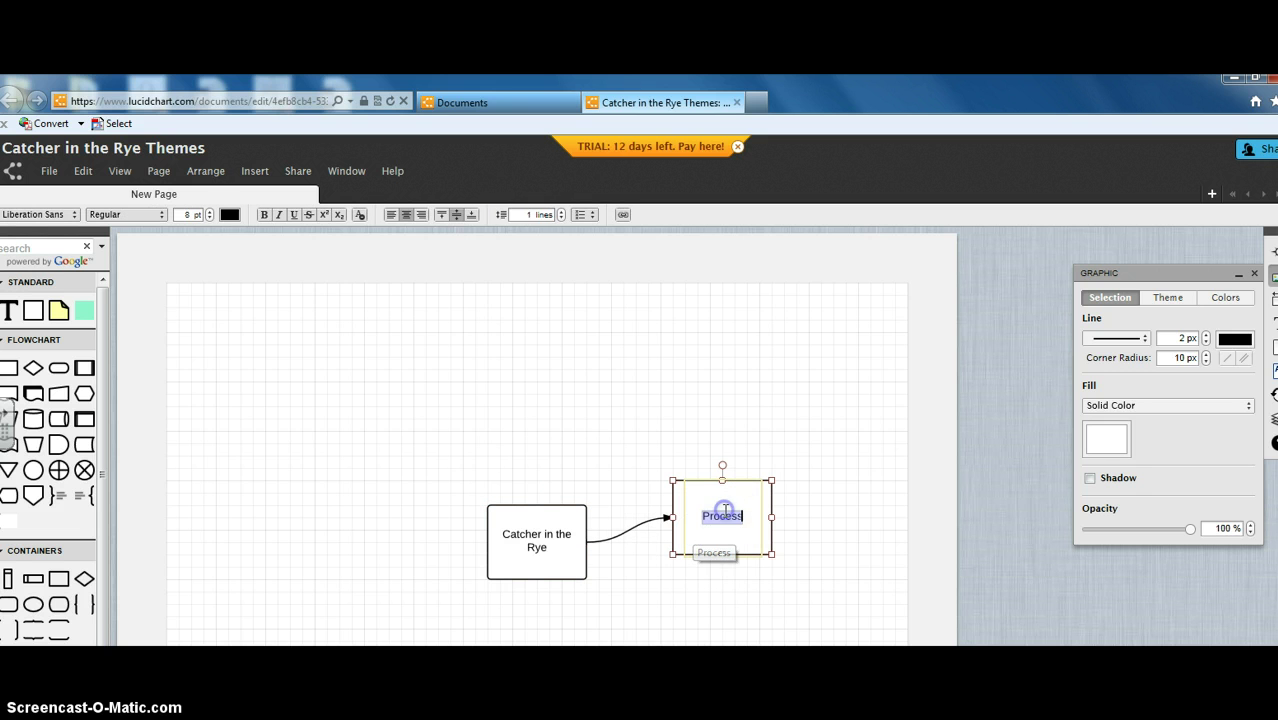
pyautogui.click(725, 512)
pyautogui.press('Delete')
pyautogui.press('Delete')
pyautogui.press('Delete')
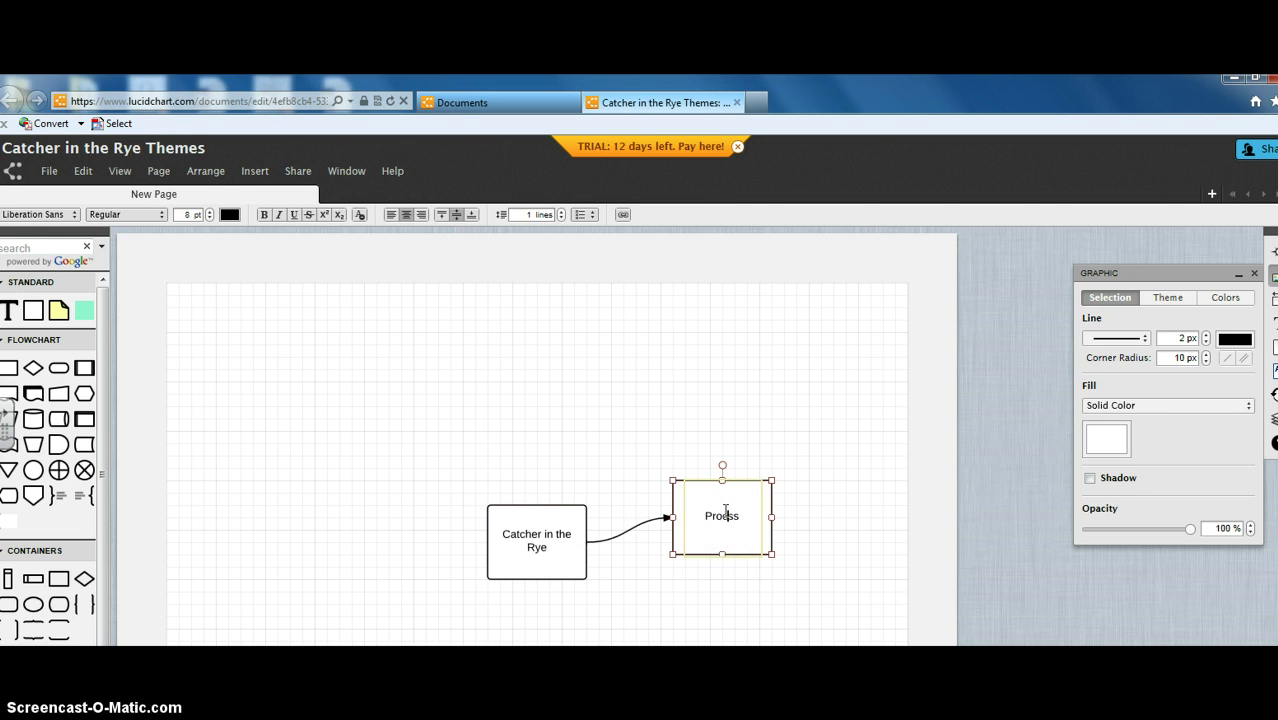
pyautogui.press('BackSpace')
pyautogui.press('BackSpace')
pyautogui.press('BackSpace')
pyautogui.press('BackSpace')
pyautogui.write('ienation as a Form of')
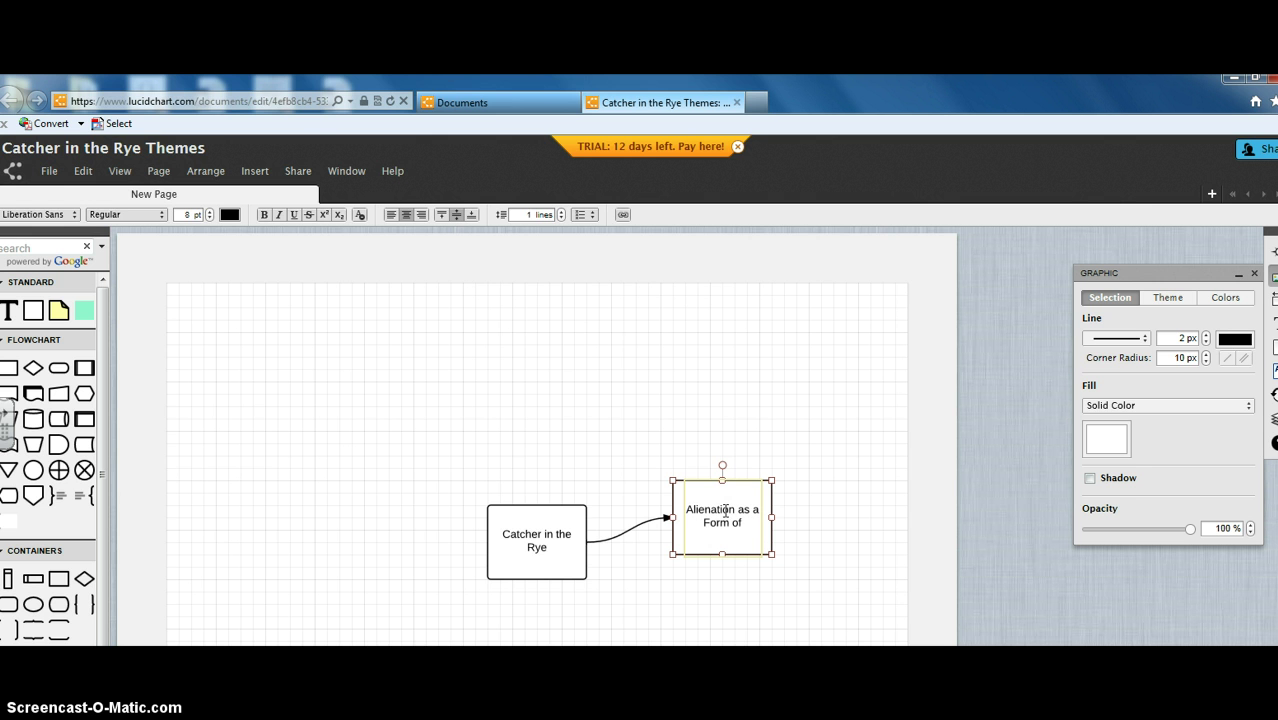
pyautogui.write(' Self-Pro')
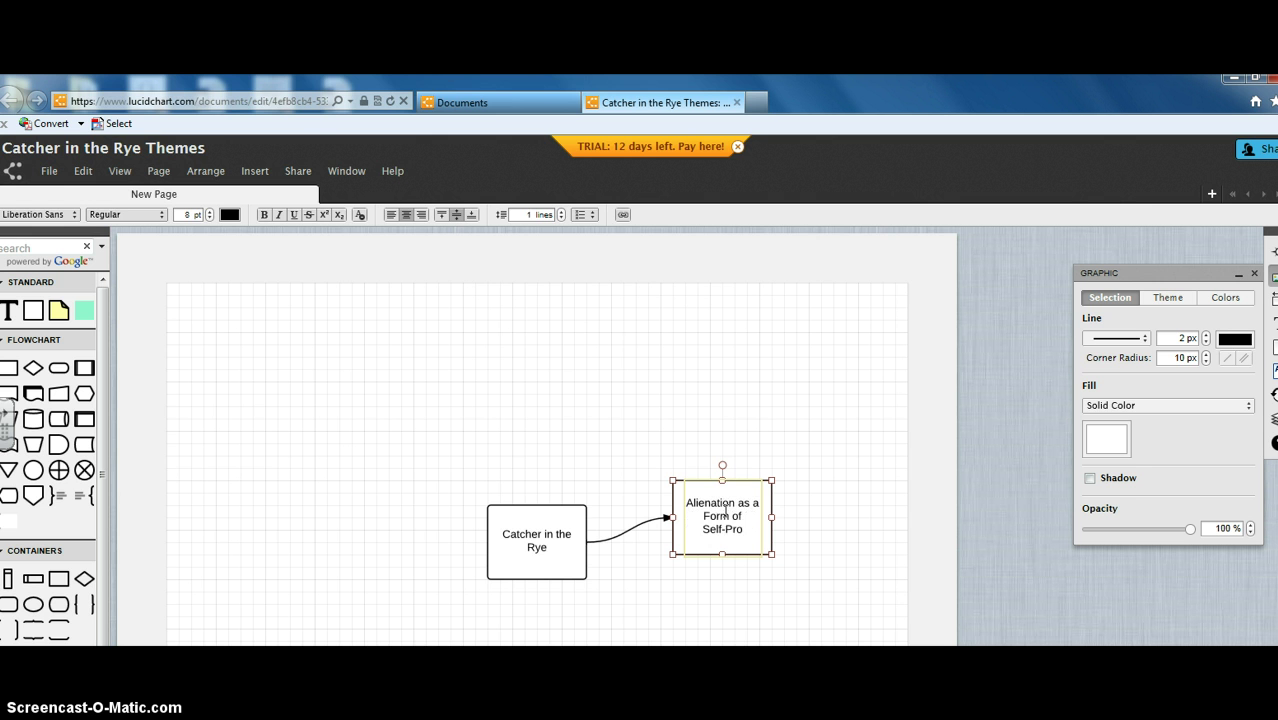
pyautogui.write('tection')
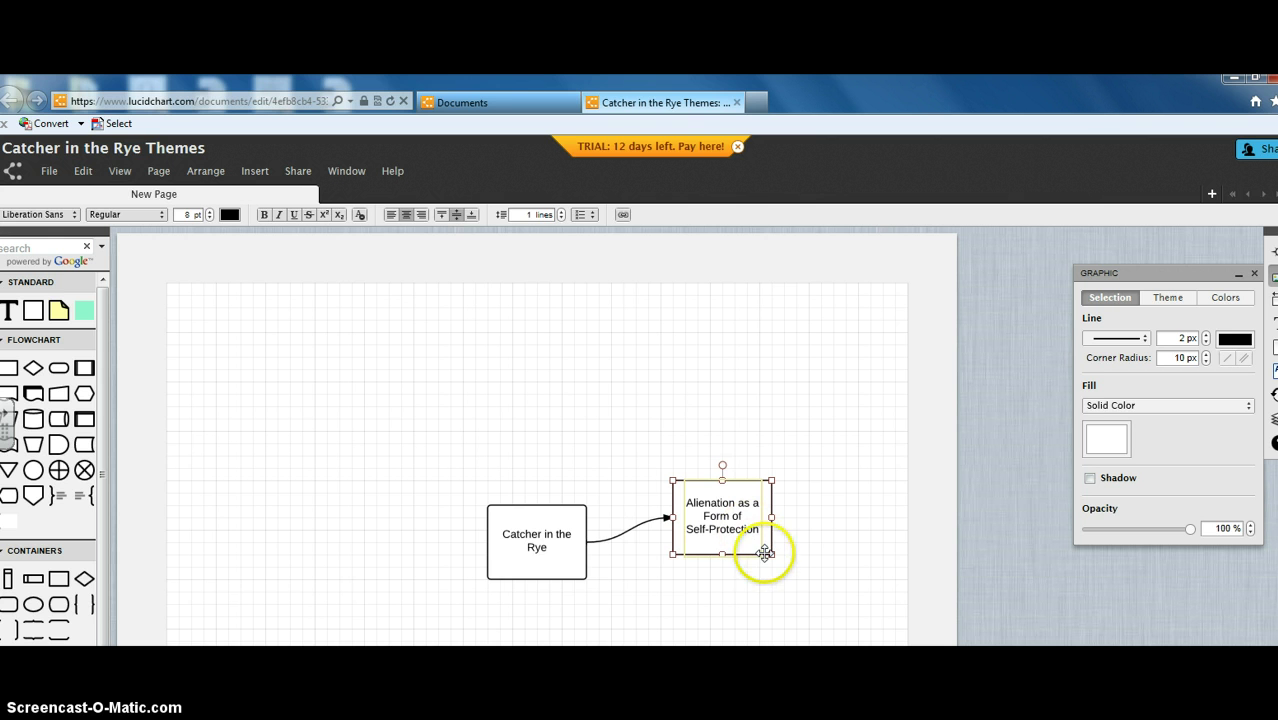
pyautogui.click(470, 494)
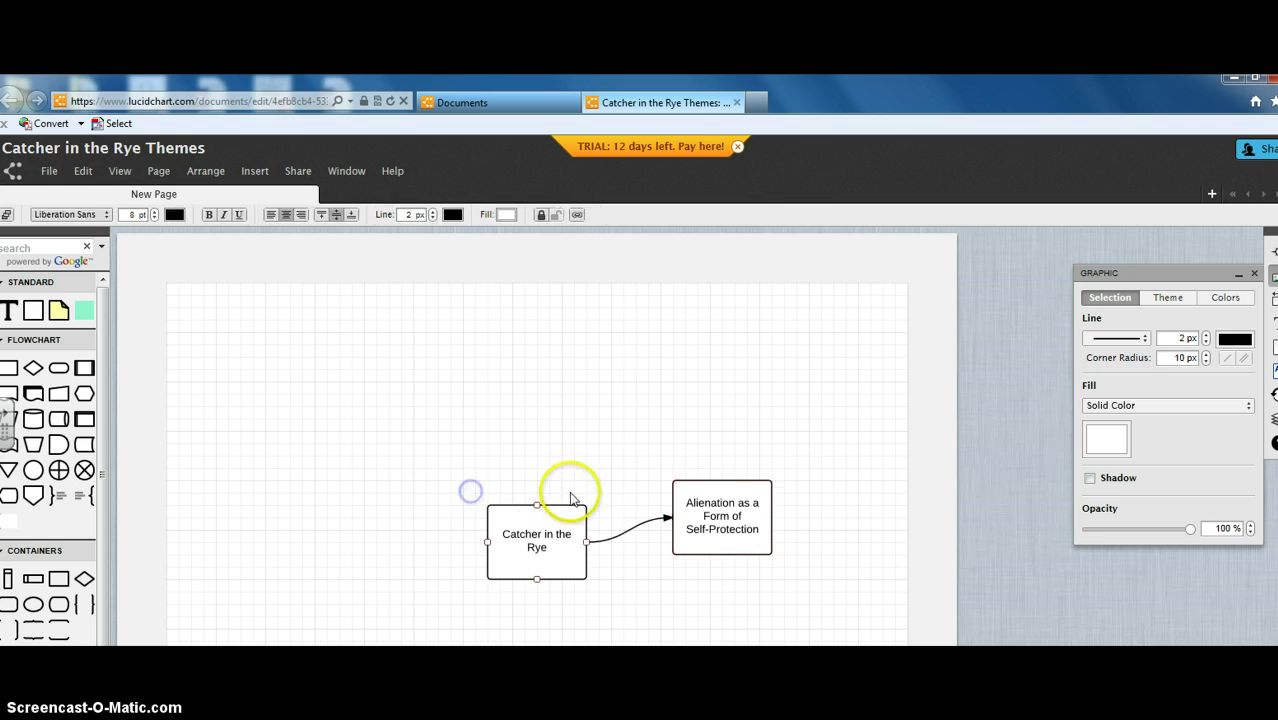
# Step: Add an arrow from Catcher in the Rye's top to an upper-left rectangle labelled 'The Painfulness of Growing Up'
pyautogui.click(537, 505)
pyautogui.moveTo(537, 505); pyautogui.dragTo(397, 412)
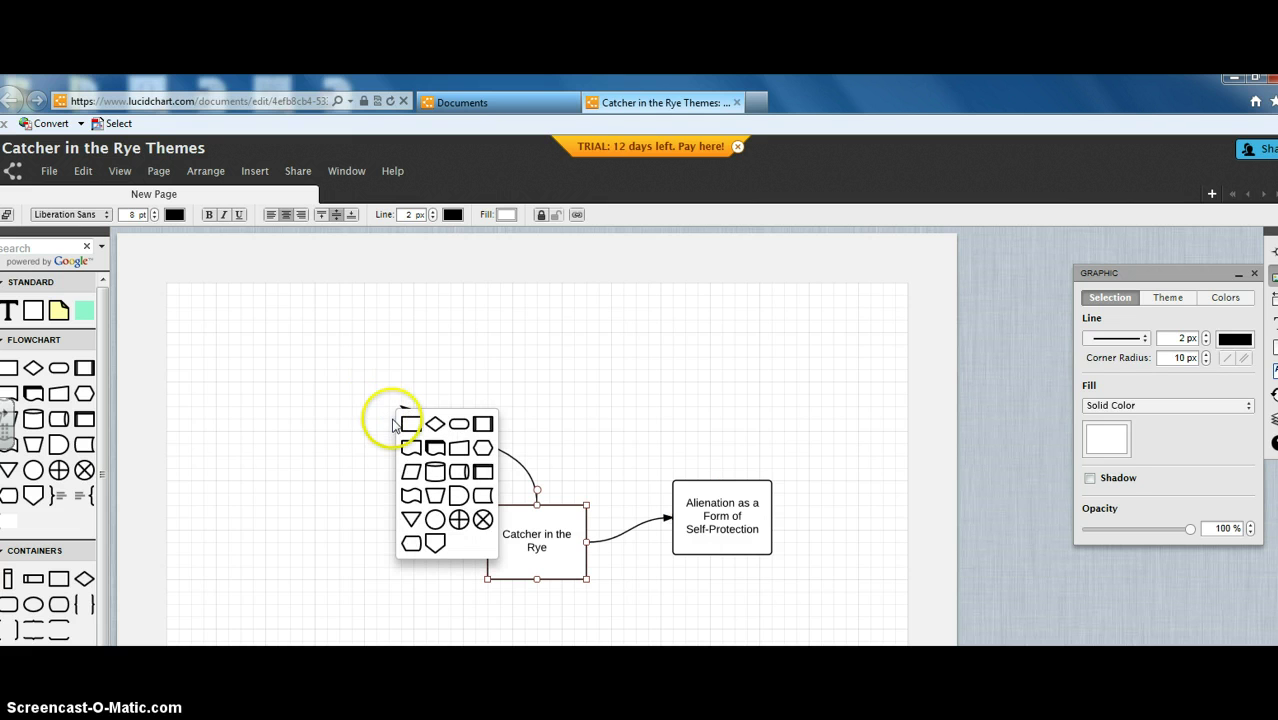
pyautogui.click(413, 423)
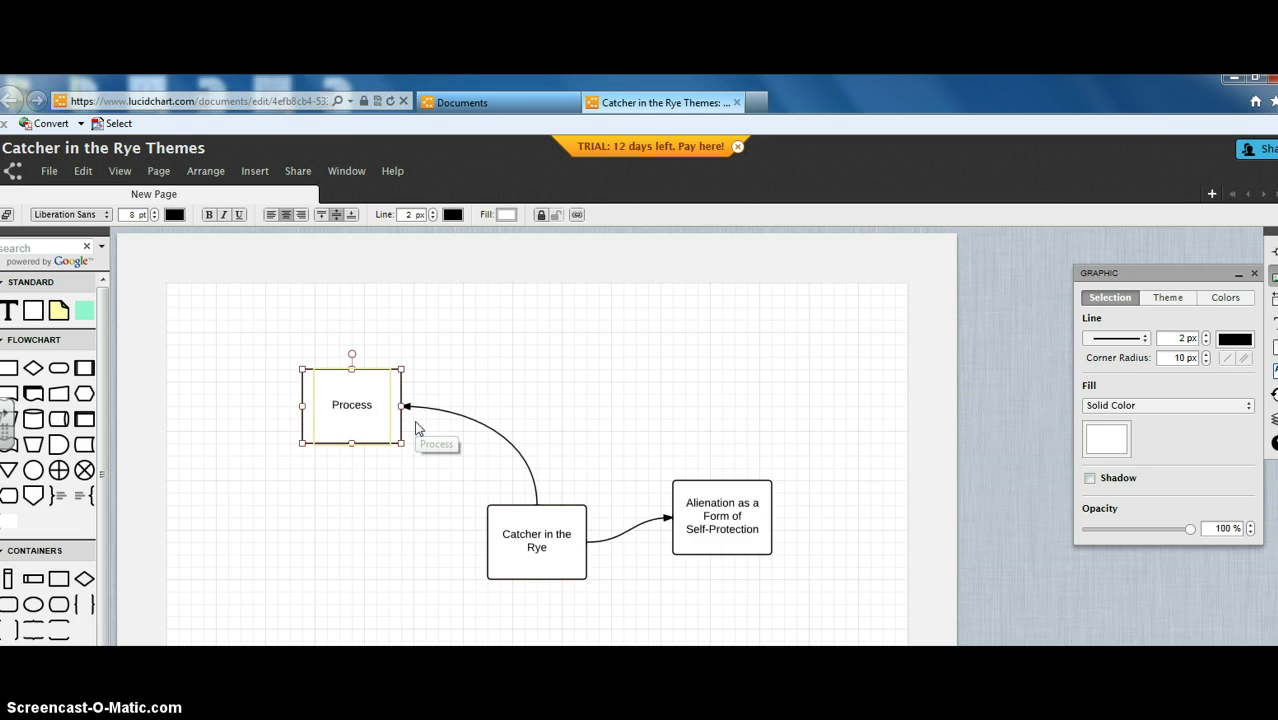
pyautogui.doubleClick(355, 404)
pyautogui.click(359, 410)
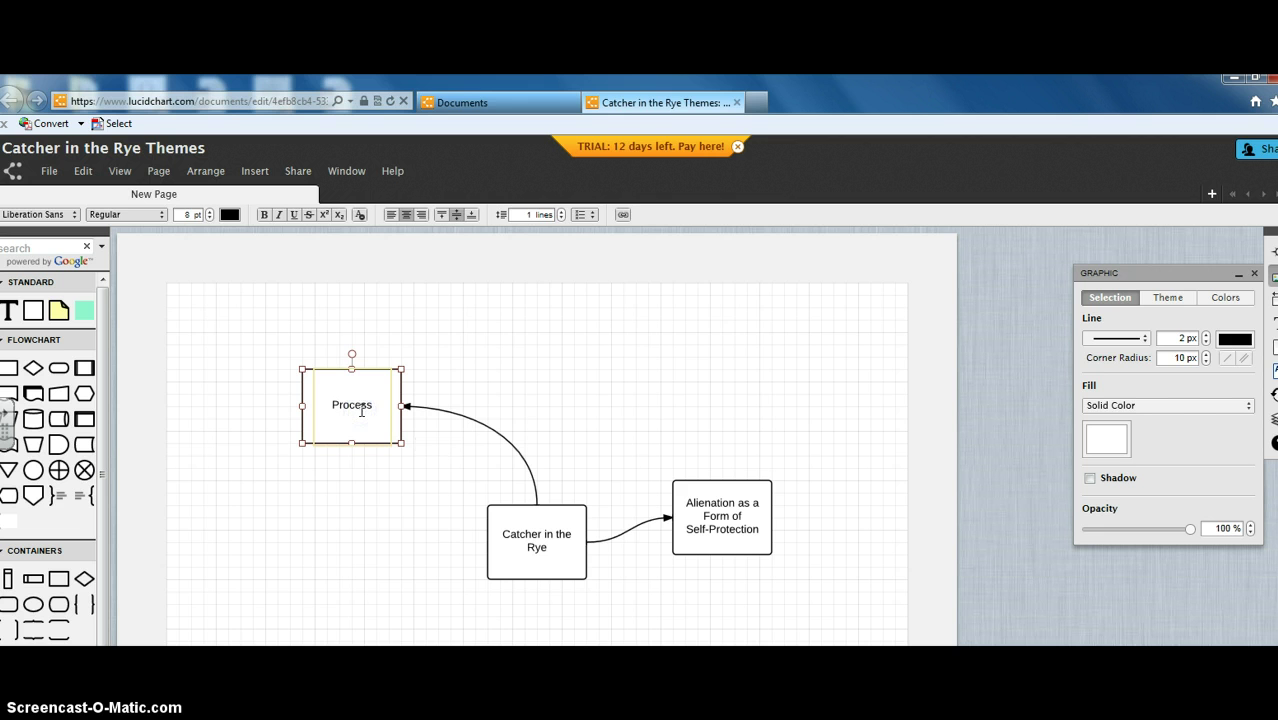
pyautogui.write('Th')
pyautogui.press('BackSpace')
pyautogui.press('BackSpace')
pyautogui.press('BackSpace')
pyautogui.press('BackSpace')
pyautogui.press('BackSpace')
pyautogui.press('BackSpace')
pyautogui.press('BackSpace')
pyautogui.write('The Poinfulness of')
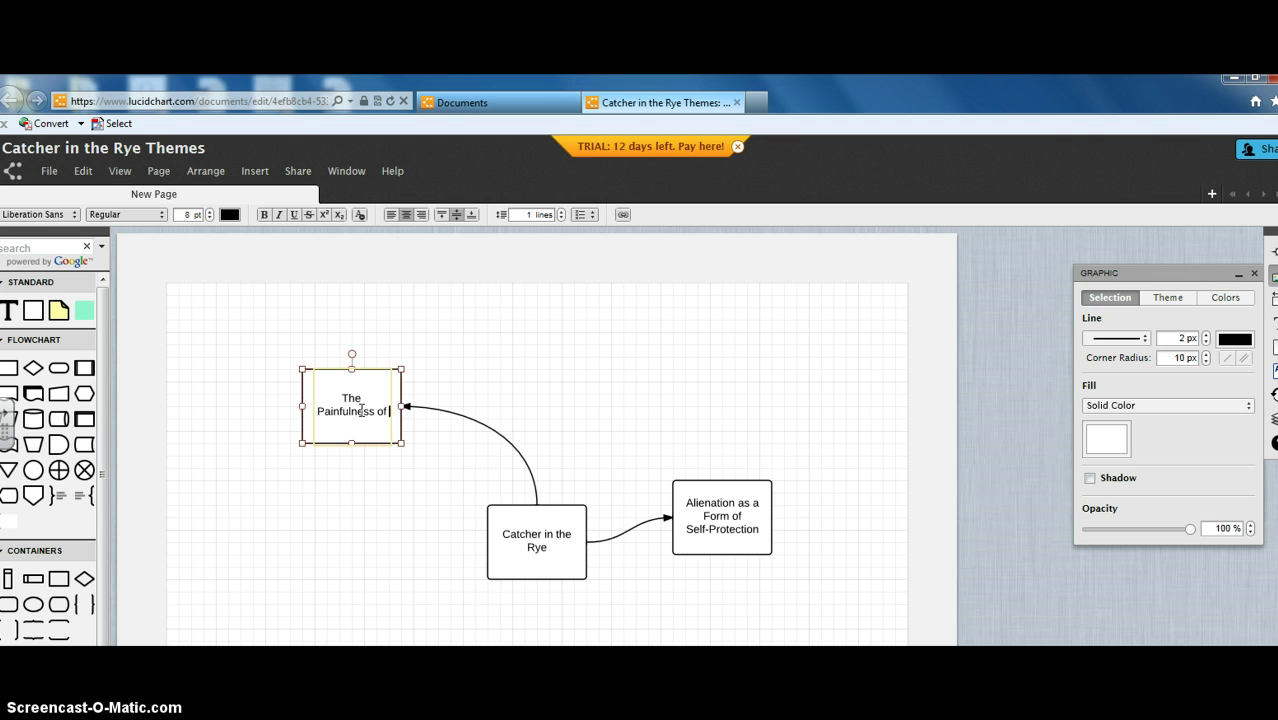
pyautogui.write(' Gro')
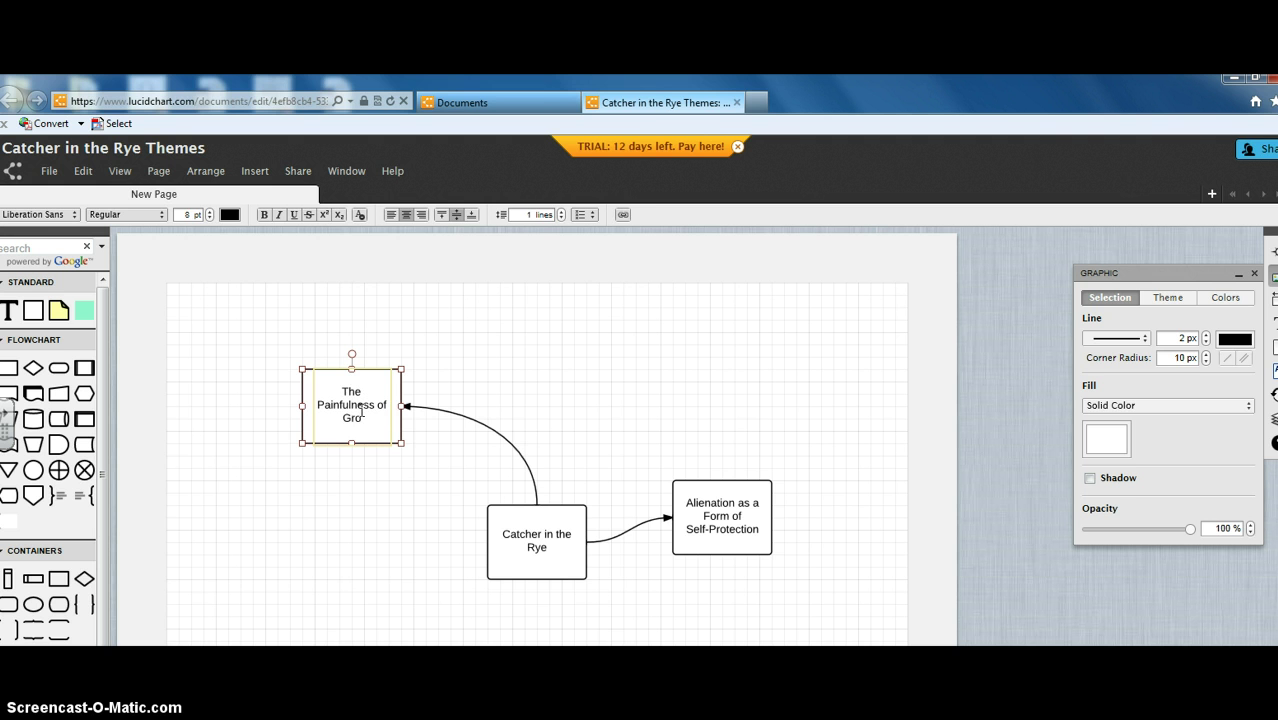
pyautogui.write('wing Up')
# Step: Draw an arrow from Catcher in the Rye's bottom curving toward the lower left
pyautogui.click(533, 580)
pyautogui.moveTo(533, 587); pyautogui.dragTo(415, 580)
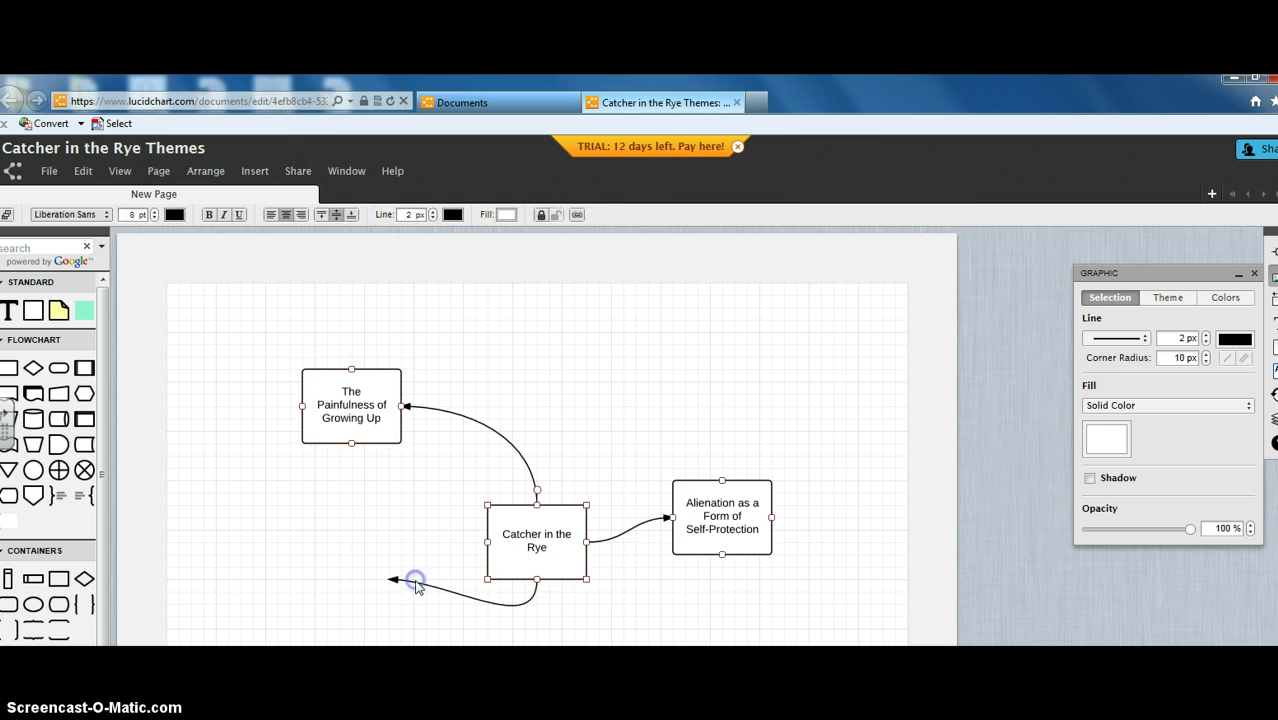
pyautogui.click(376, 583)
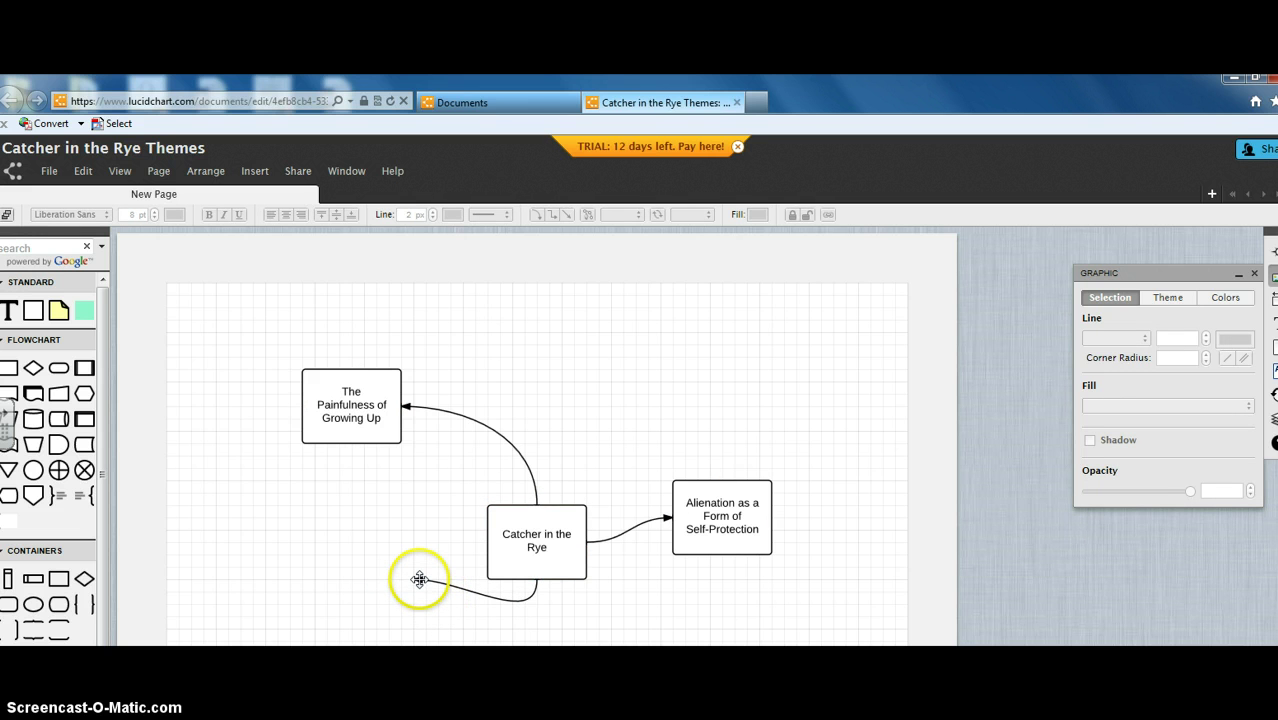
# Step: Place a Flowchart Process box on that arrow's tip at the lower left
pyautogui.moveTo(8, 368)
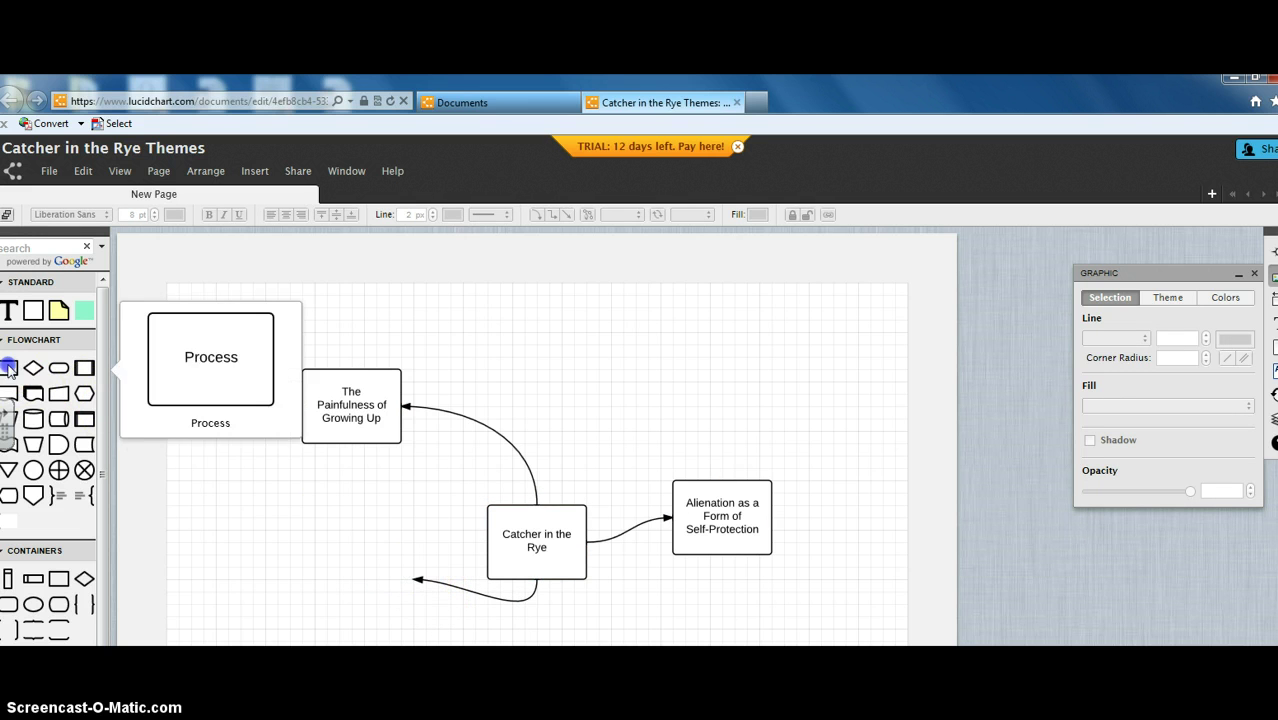
pyautogui.moveTo(8, 368); pyautogui.dragTo(373, 548)
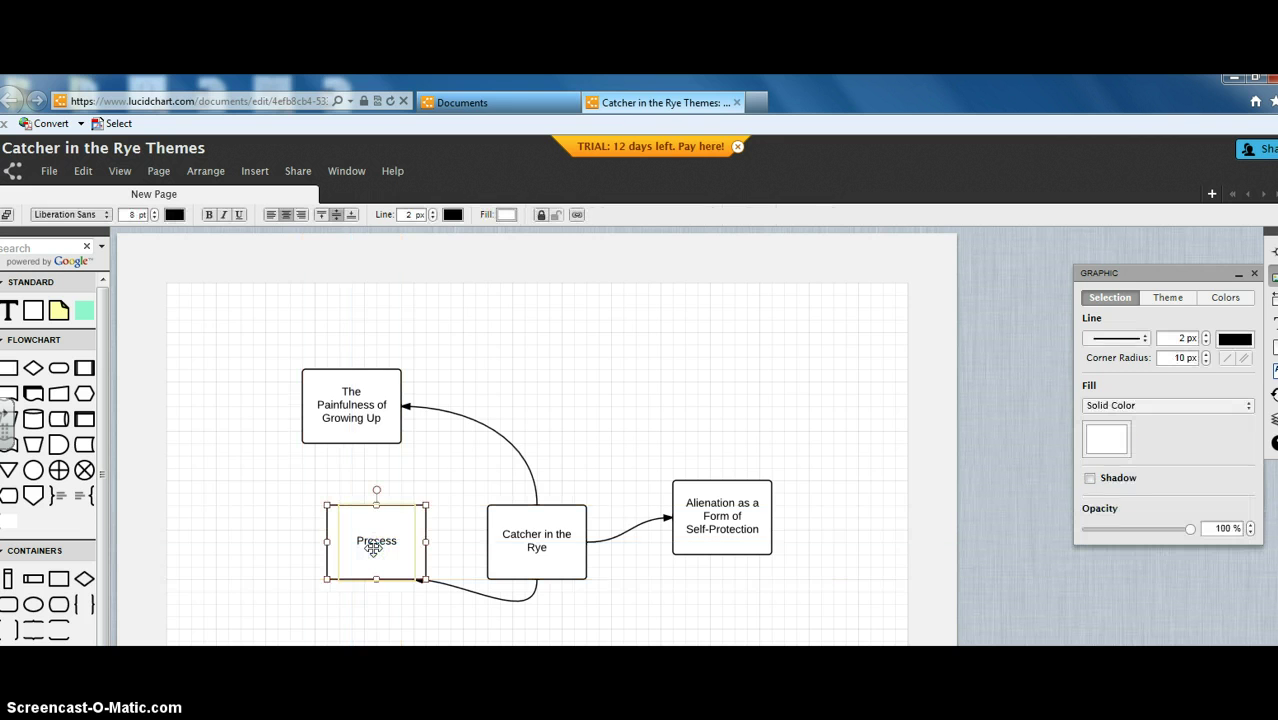
pyautogui.doubleClick(373, 548)
pyautogui.click(334, 565)
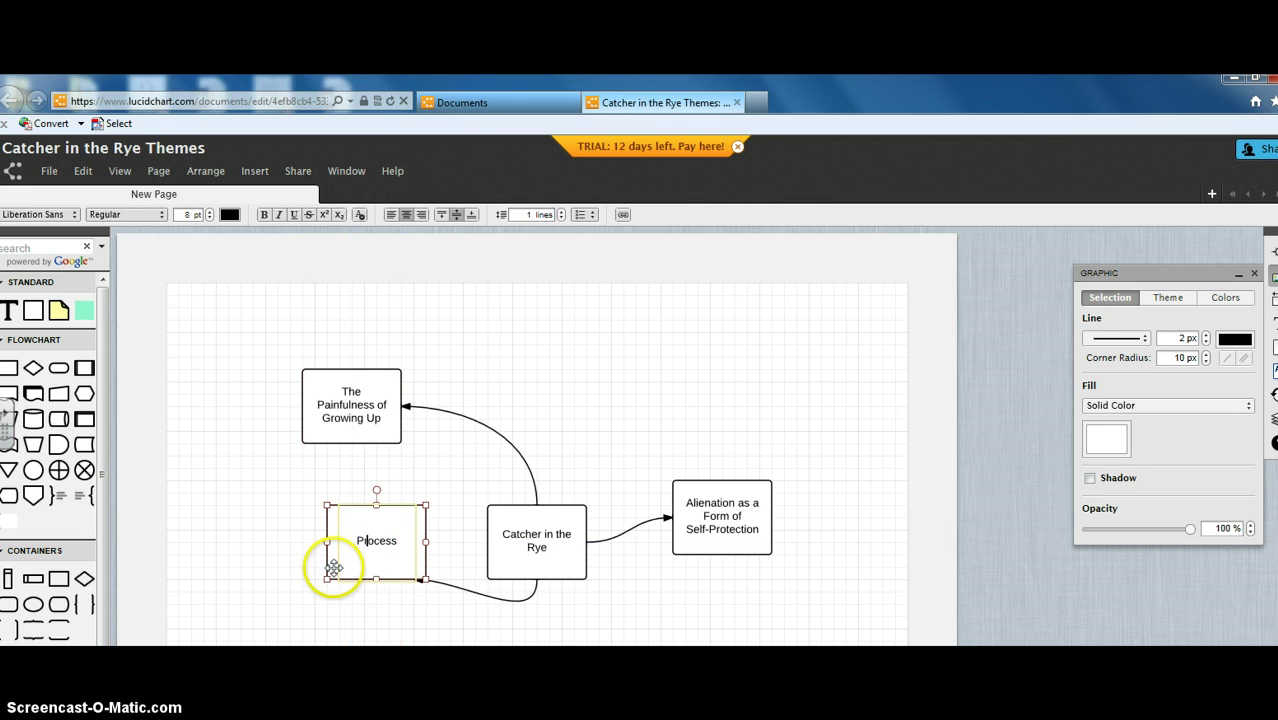
pyautogui.moveTo(334, 575); pyautogui.dragTo(322, 599)
pyautogui.click(369, 561)
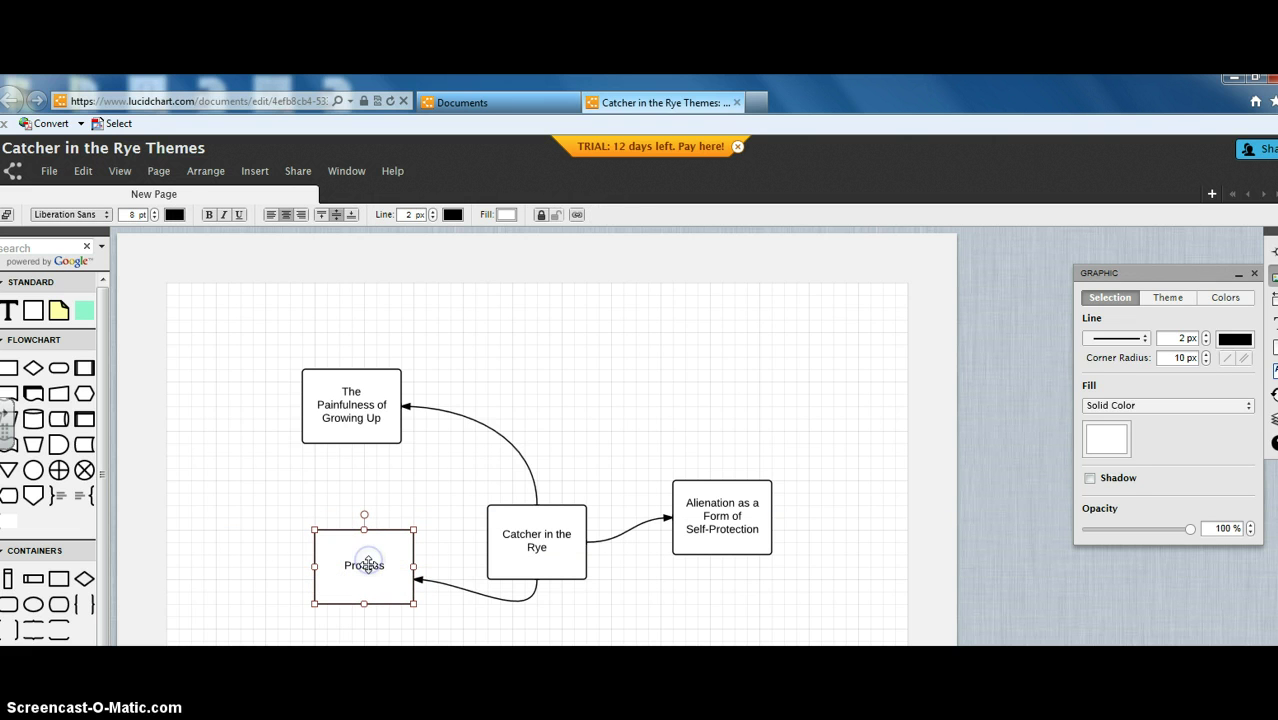
# Step: Relabel the lower-left box 'The Phoniness of the Adult World'
pyautogui.doubleClick(367, 565)
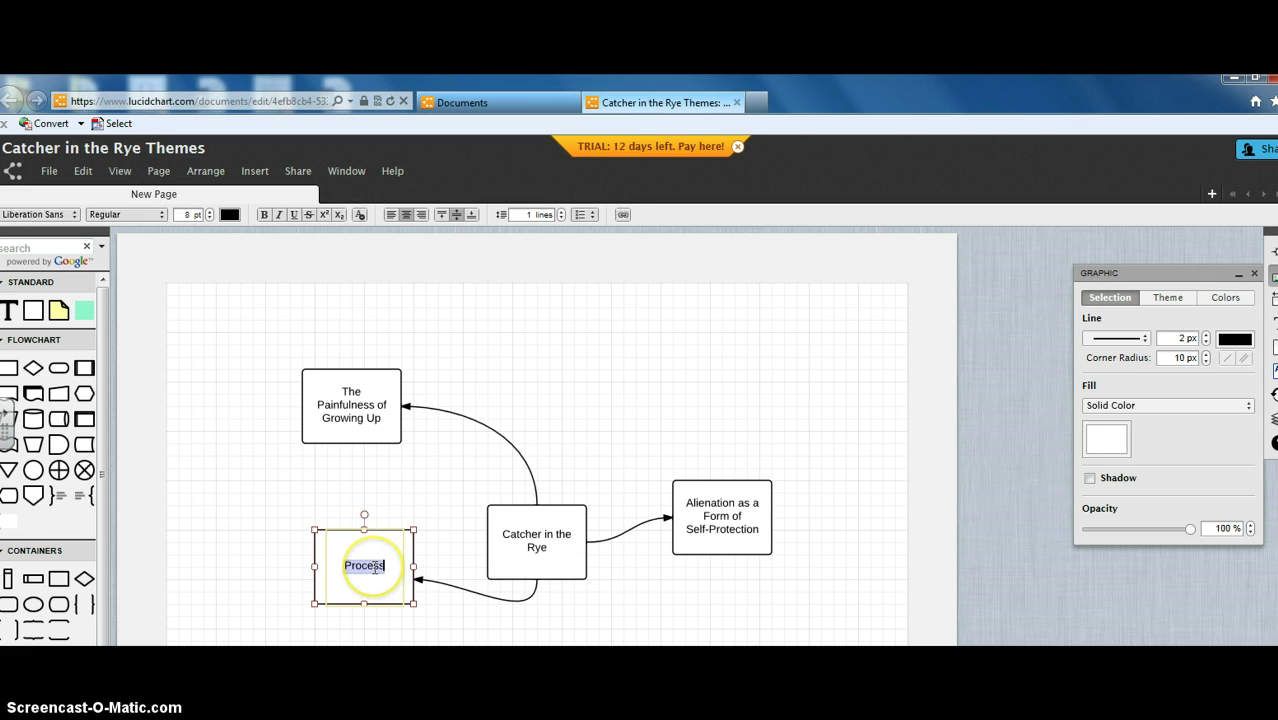
pyautogui.write('The Ph')
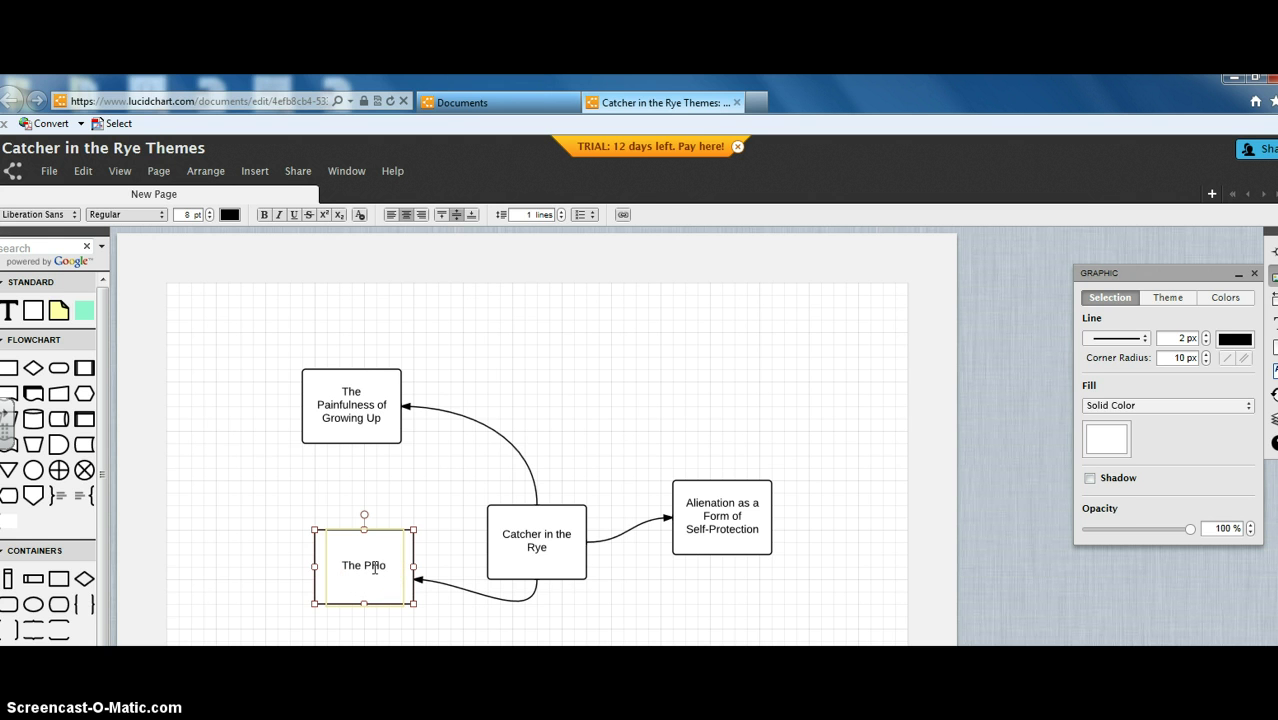
pyautogui.write('oniness of the Adul')
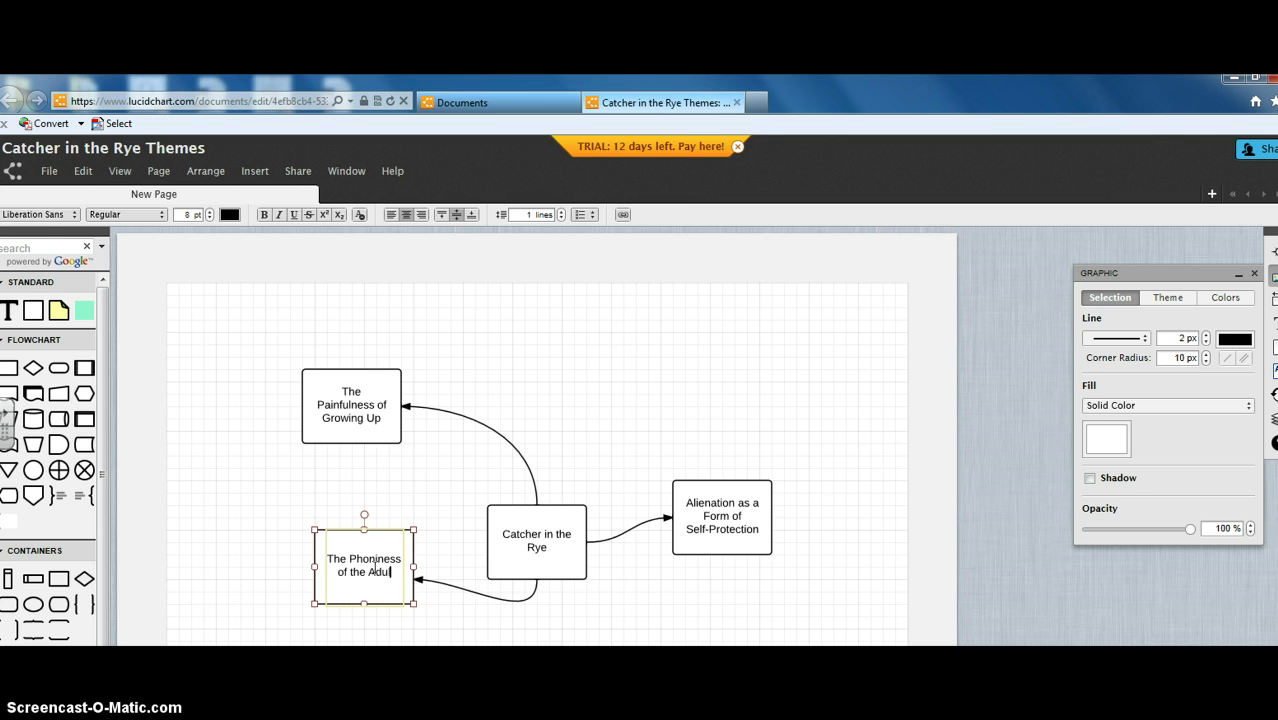
pyautogui.write('t World')
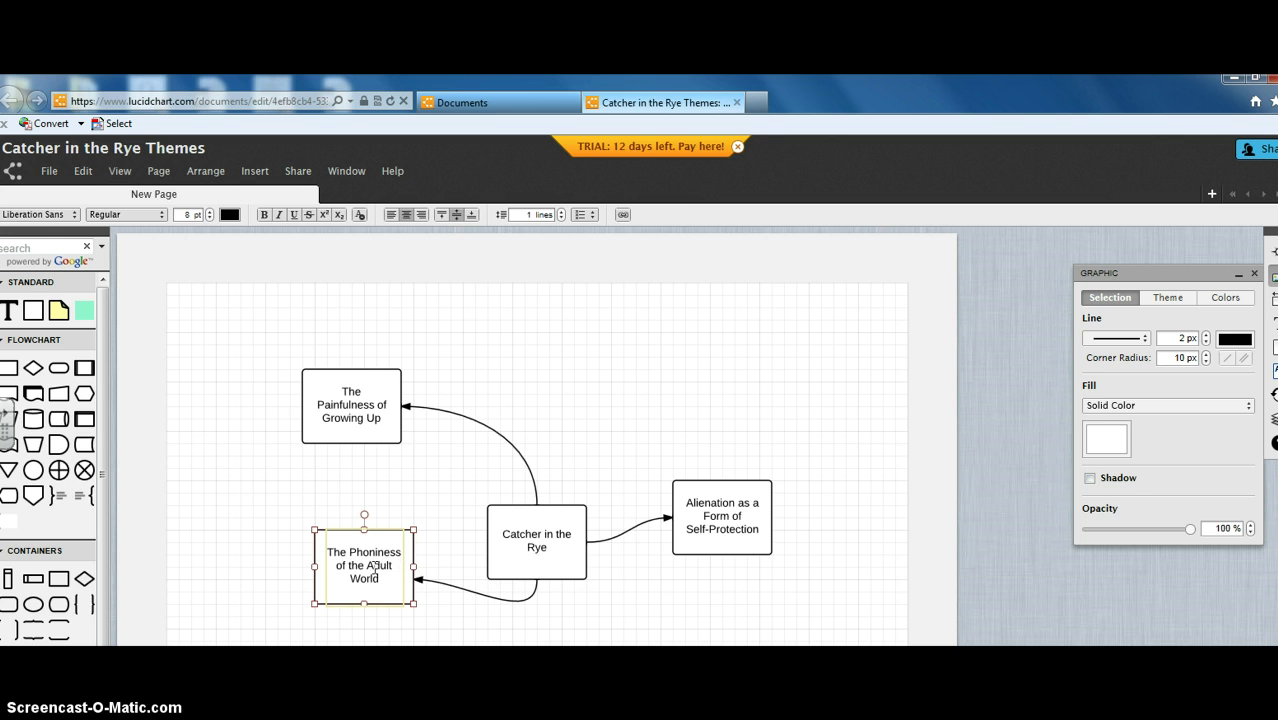
pyautogui.click(385, 565)
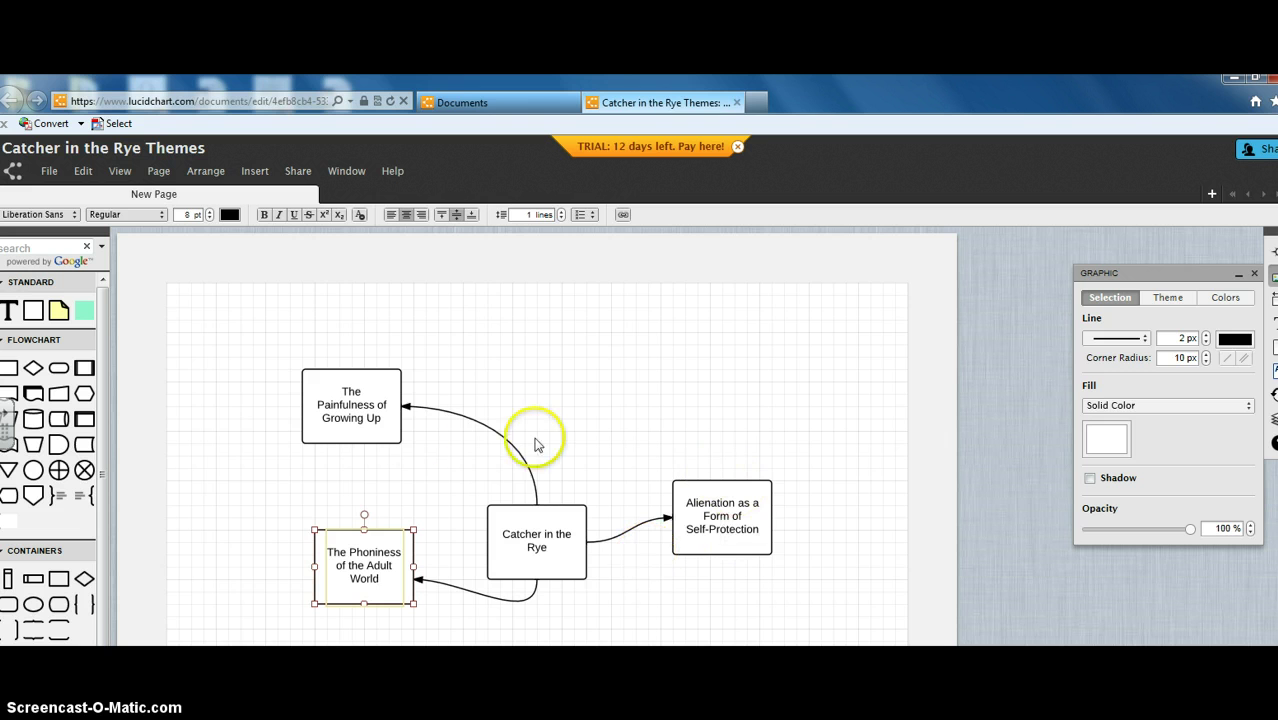
pyautogui.click(643, 388)
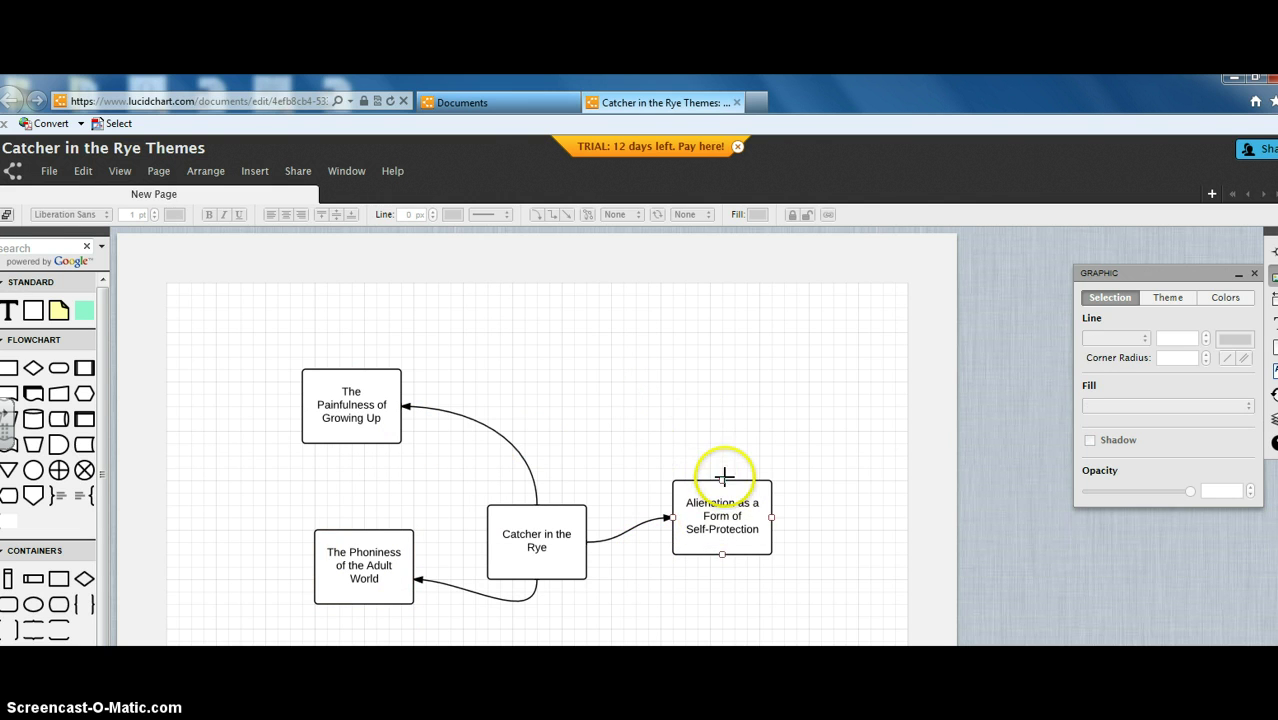
# Step: Draw an arrow upward from the Alienation box, leaving its tip unattached
pyautogui.click(722, 482)
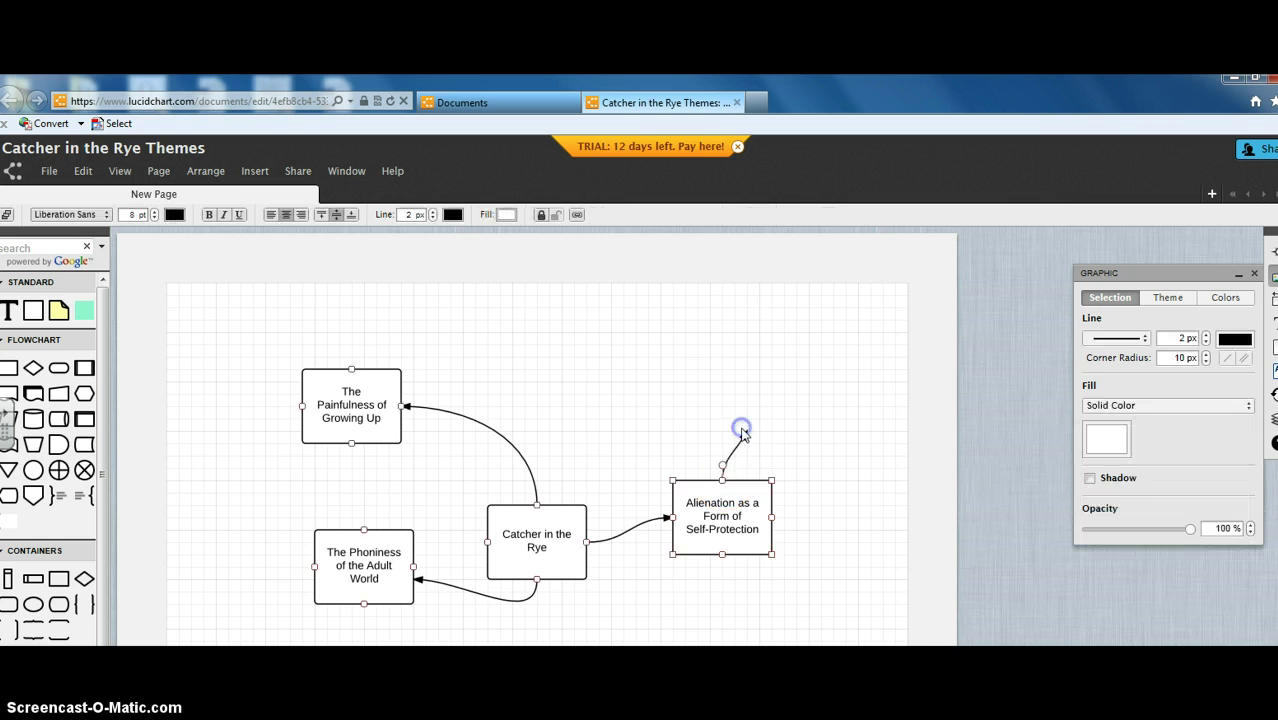
pyautogui.moveTo(742, 435); pyautogui.dragTo(740, 427)
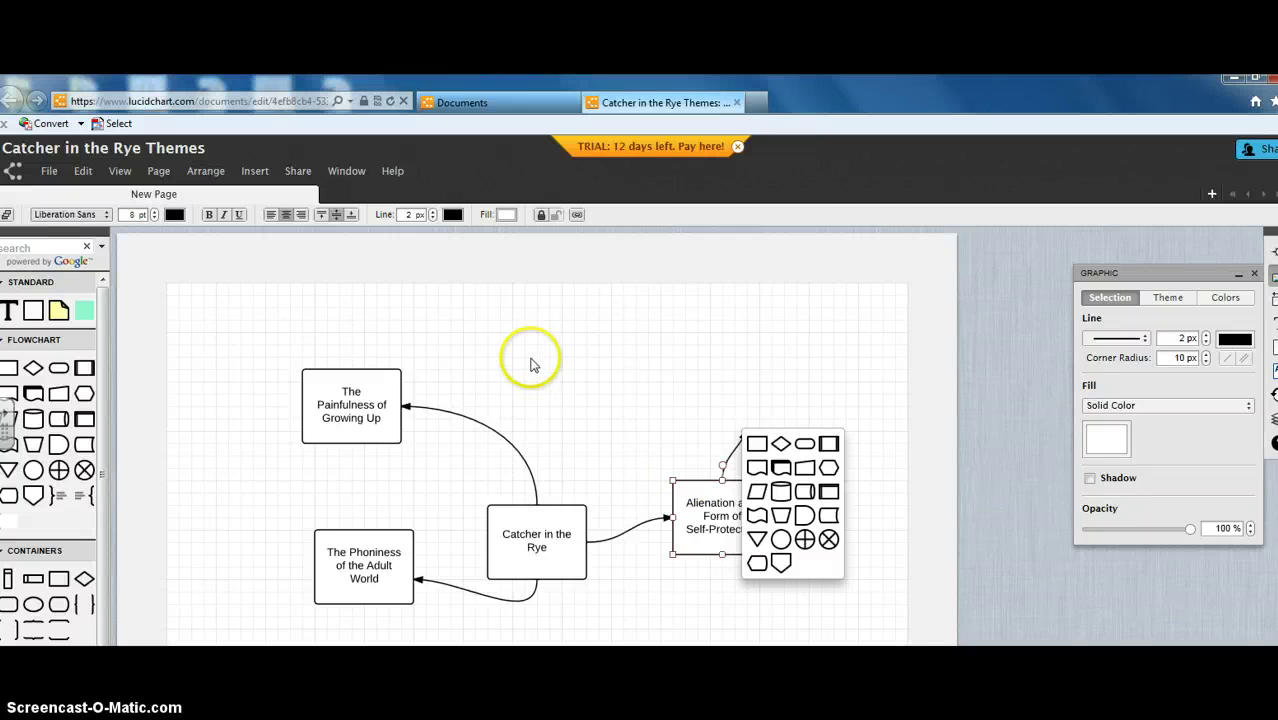
pyautogui.click(643, 384)
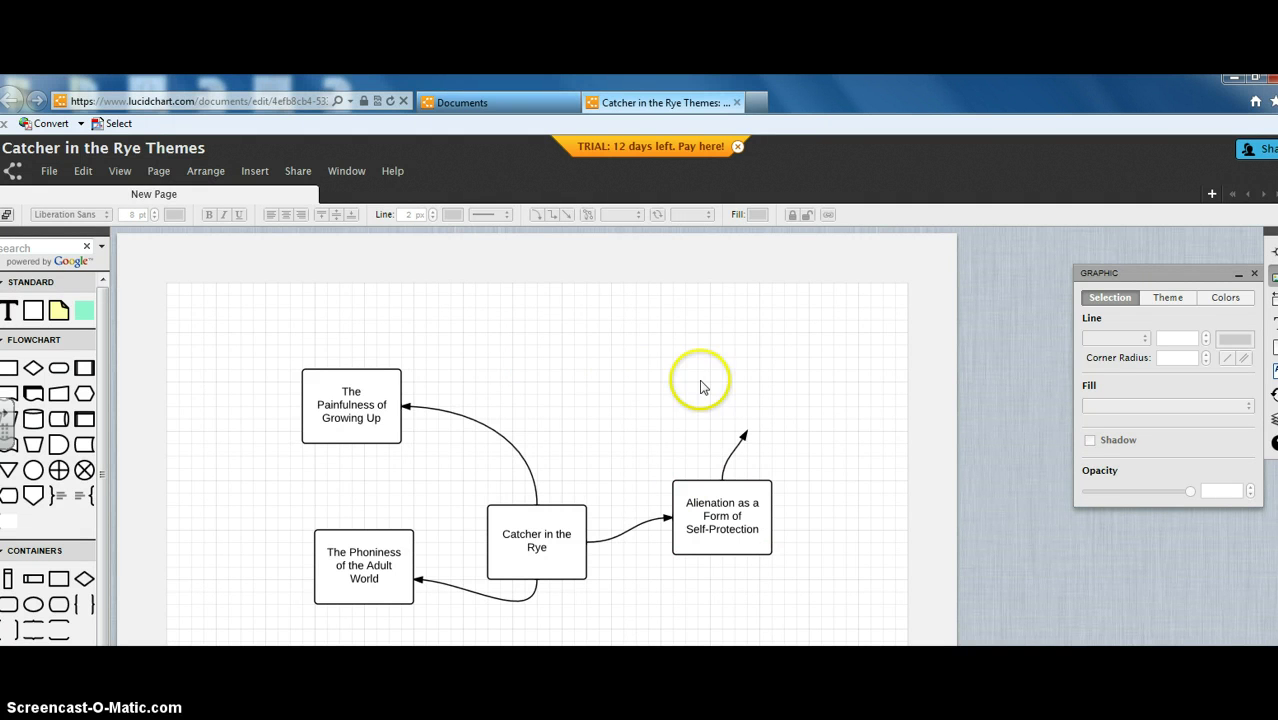
# Step: Search shapes for 'red hunting hat' and load more of the image results
pyautogui.click(34, 246)
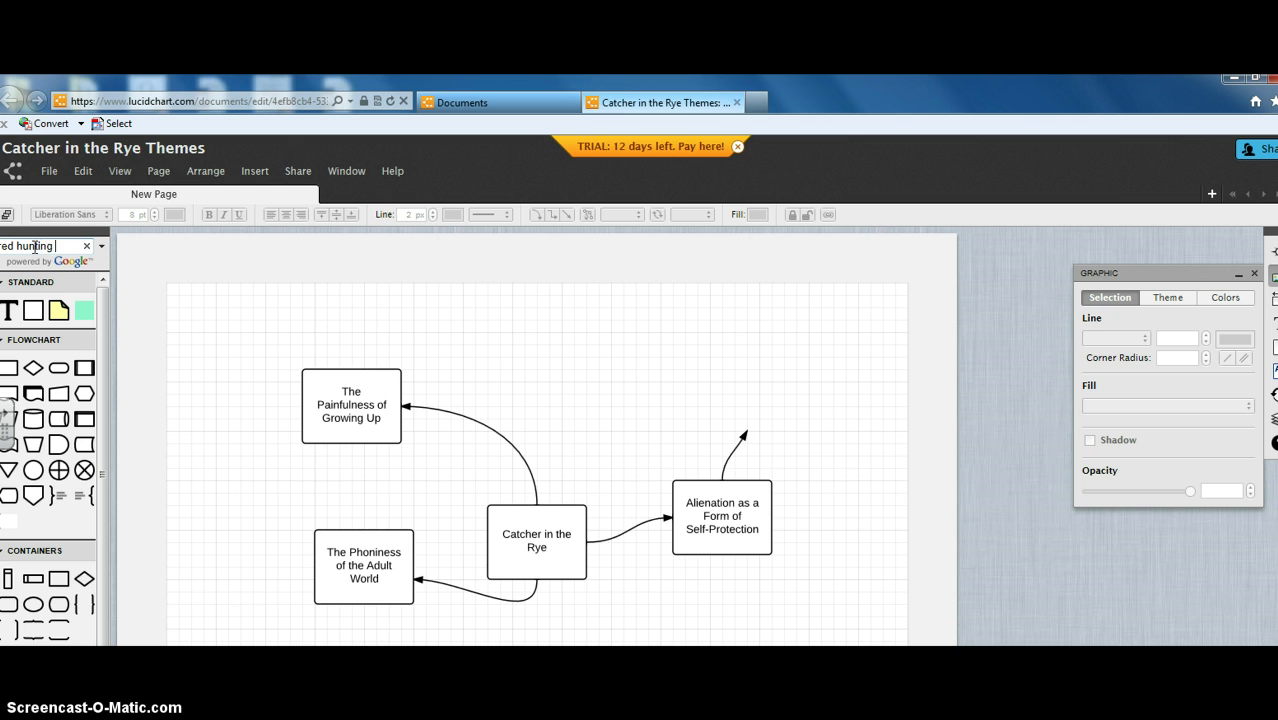
pyautogui.press('Return')
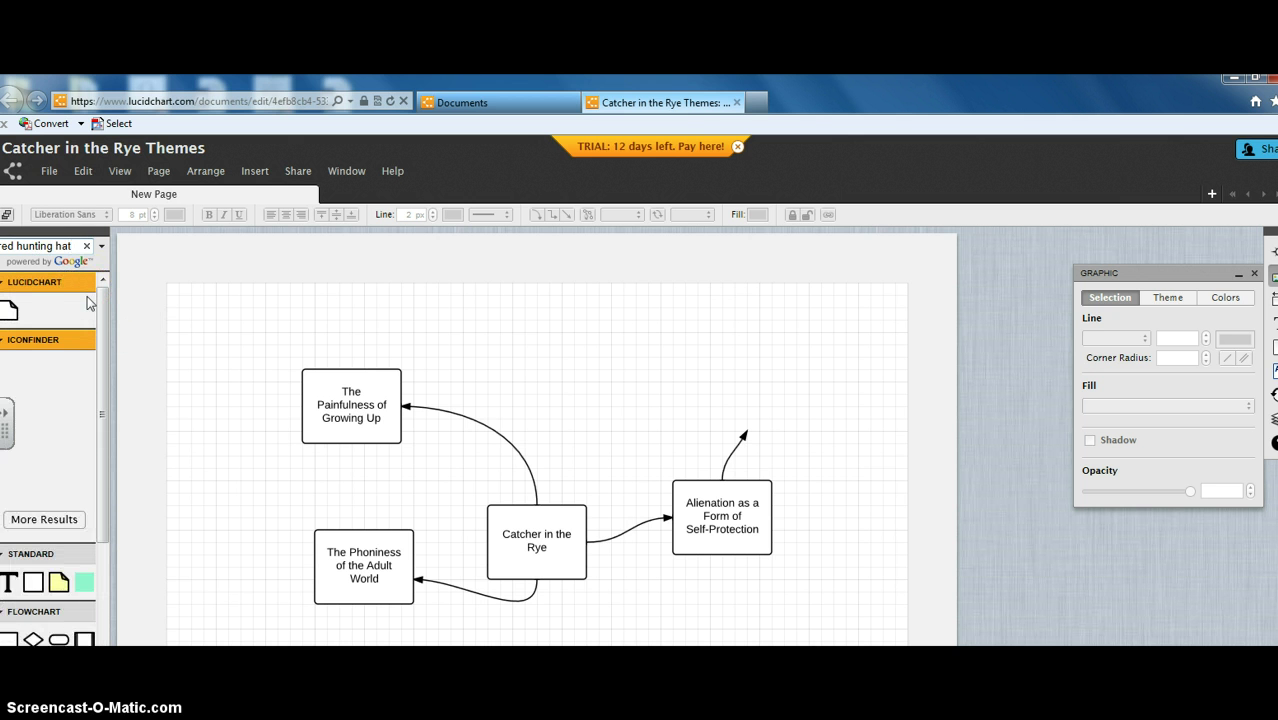
pyautogui.moveTo(102, 443); pyautogui.dragTo(102, 488)
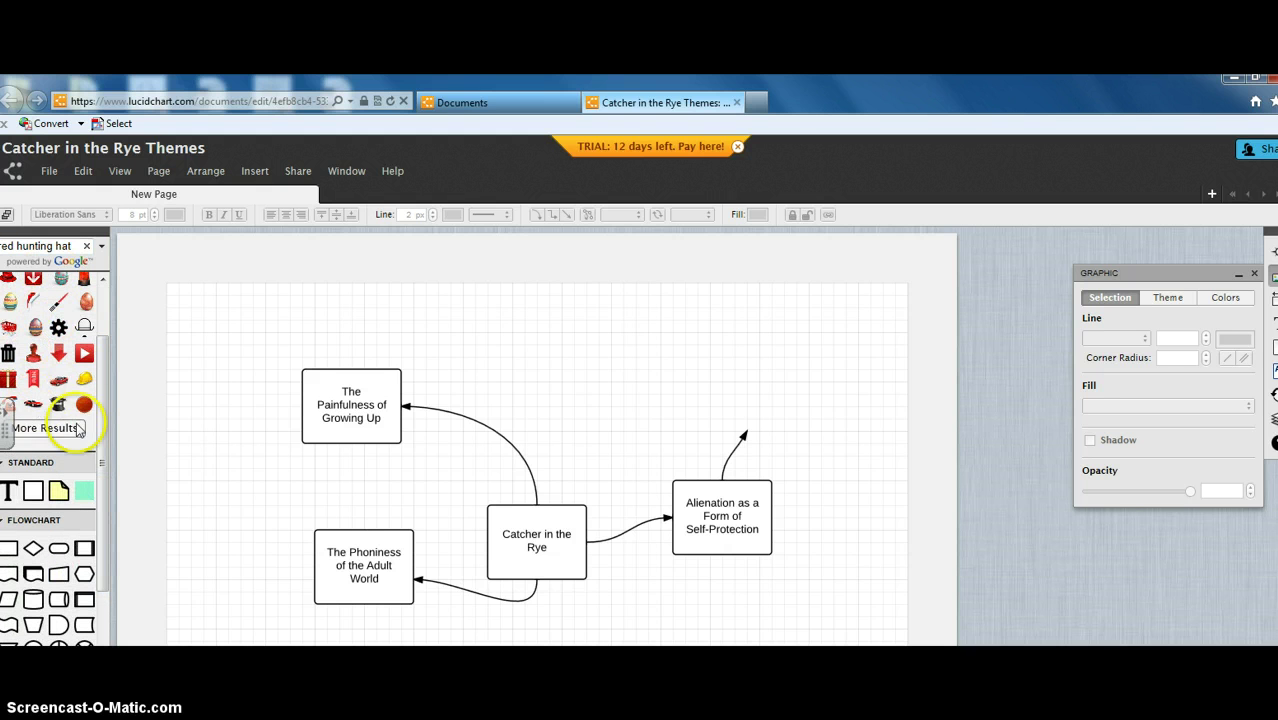
pyautogui.moveTo(100, 424); pyautogui.dragTo(107, 350)
pyautogui.click(70, 467)
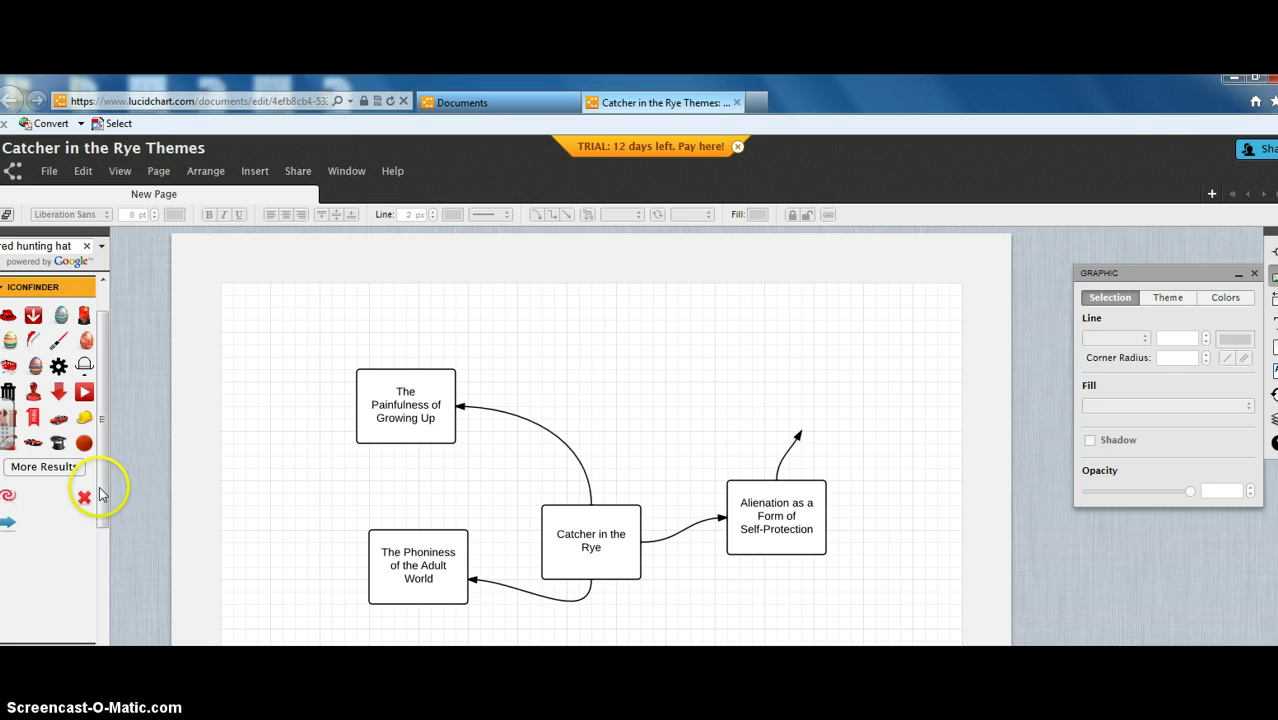
pyautogui.moveTo(102, 490); pyautogui.dragTo(101, 445)
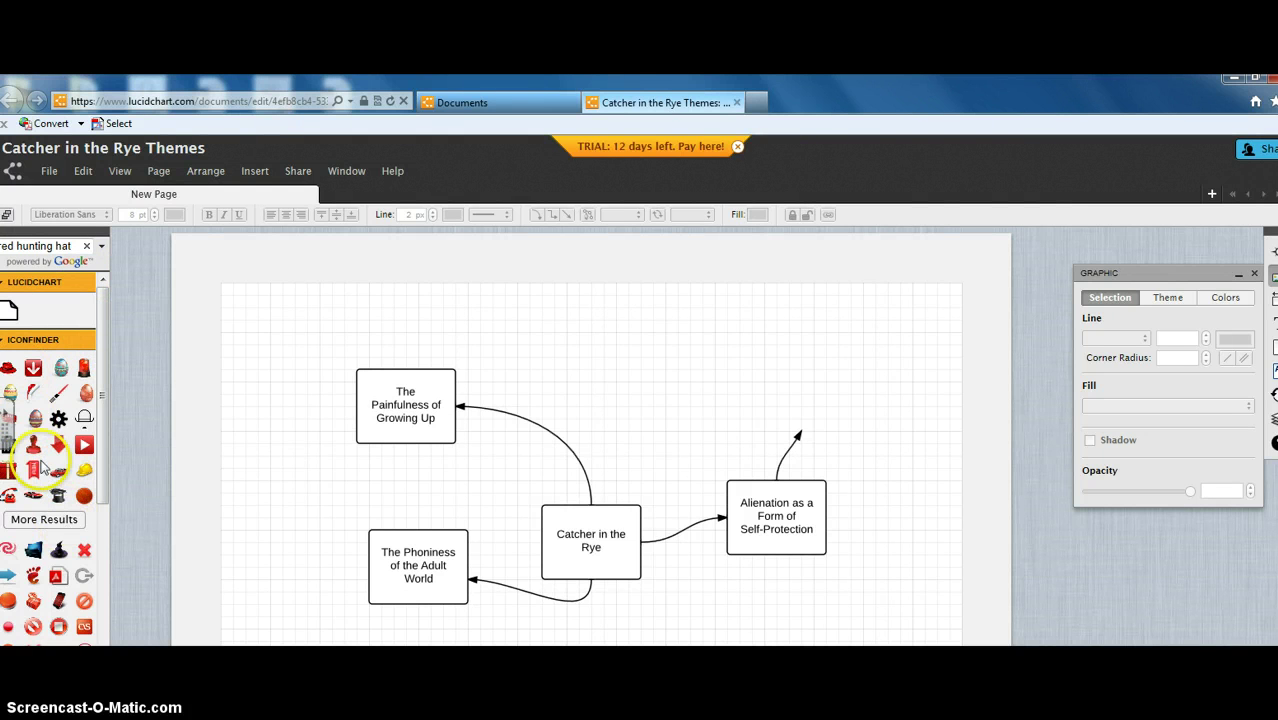
# Step: Replace the search words with 'hunting h' to refine the hat image search
pyautogui.moveTo(10, 378)
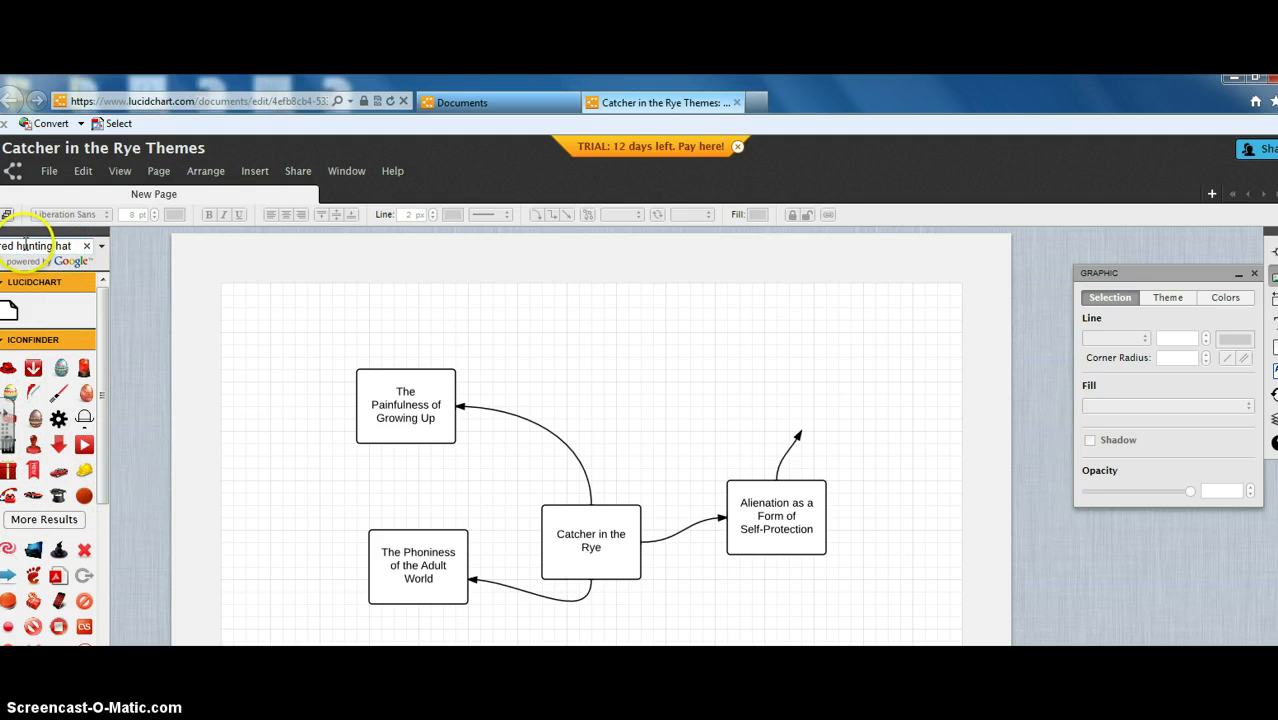
pyautogui.click(75, 245)
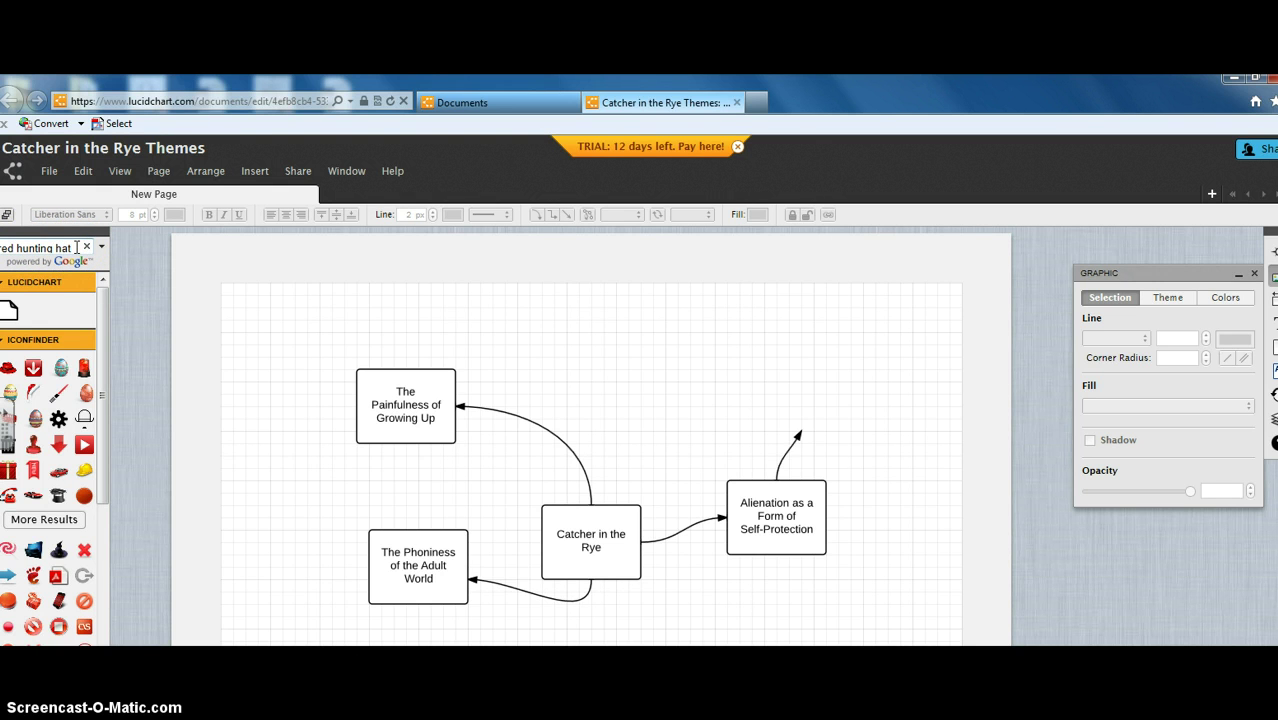
pyautogui.click(101, 291)
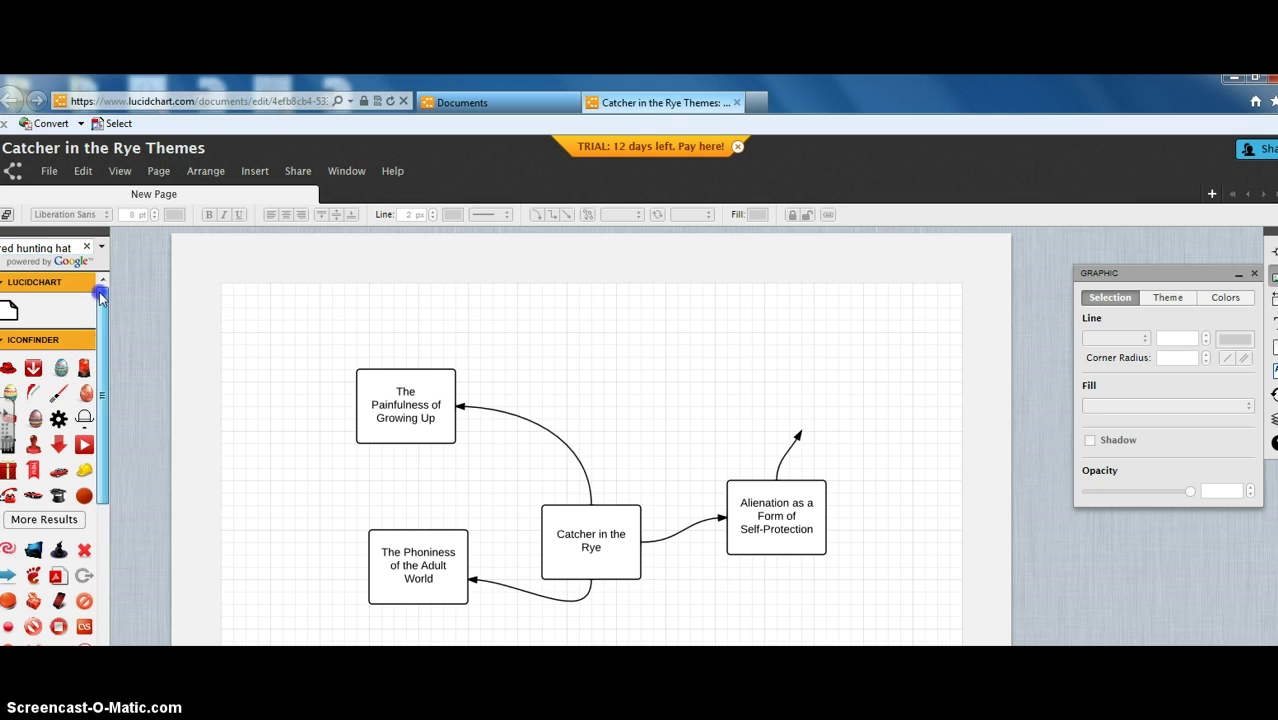
pyautogui.moveTo(80, 247); pyautogui.dragTo(16, 247)
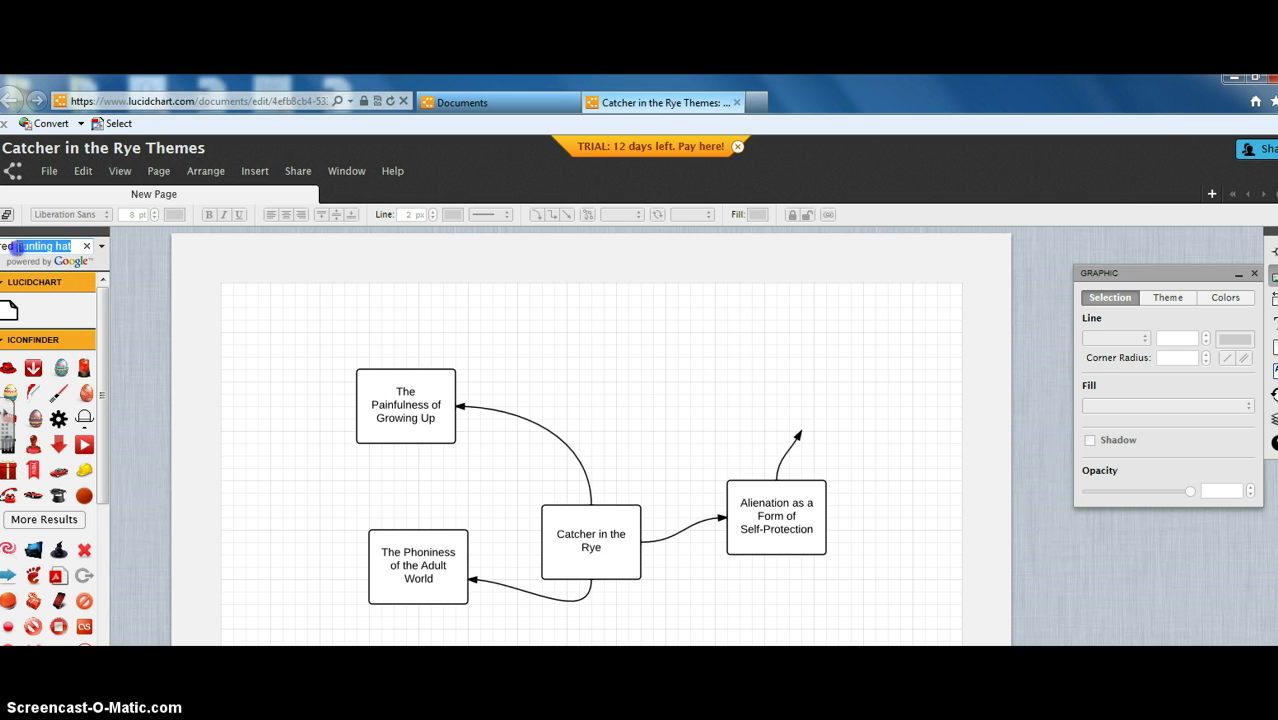
pyautogui.write('hunting h')
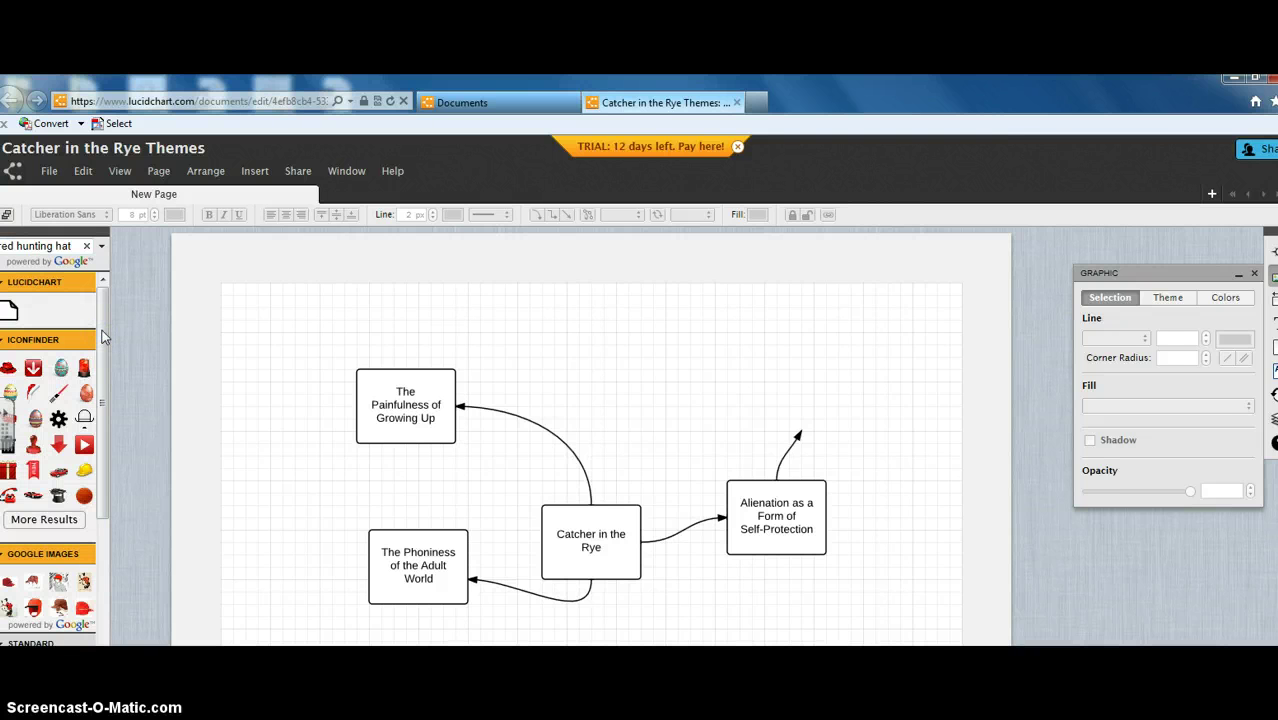
# Step: Drag the red plaid hunting hat image onto the page's upper right
pyautogui.click(36, 609)
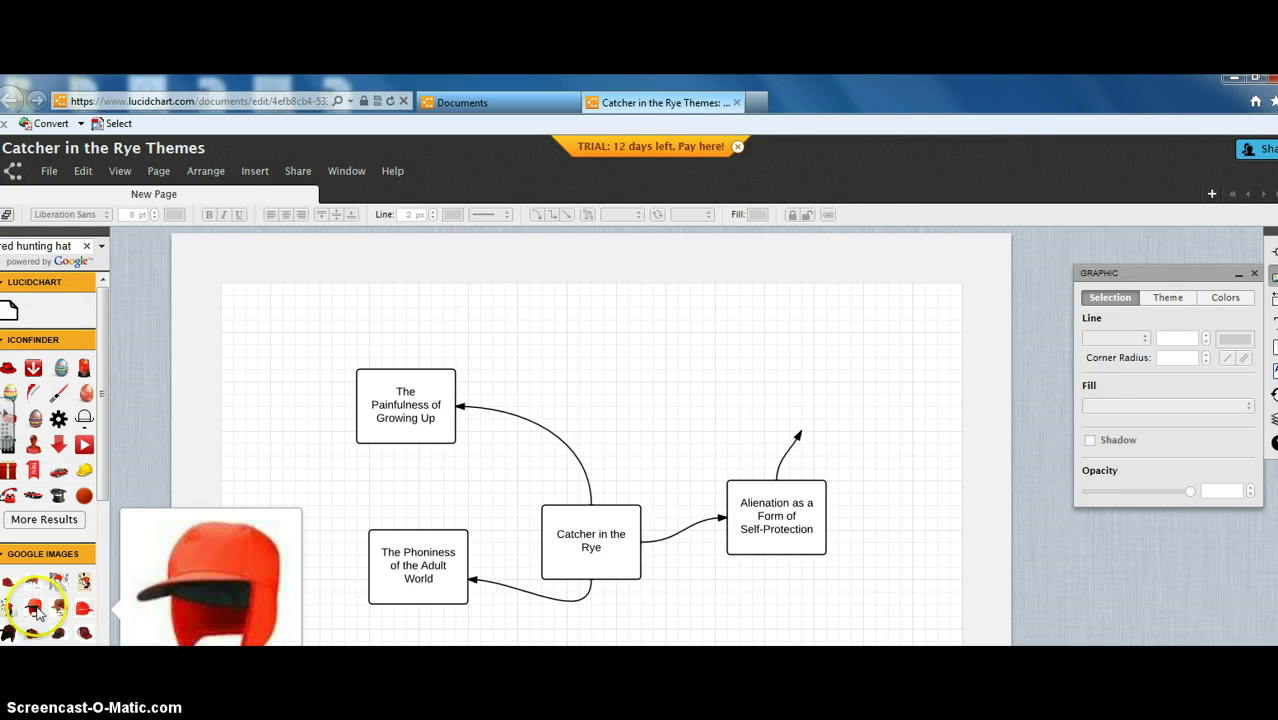
pyautogui.click(33, 635)
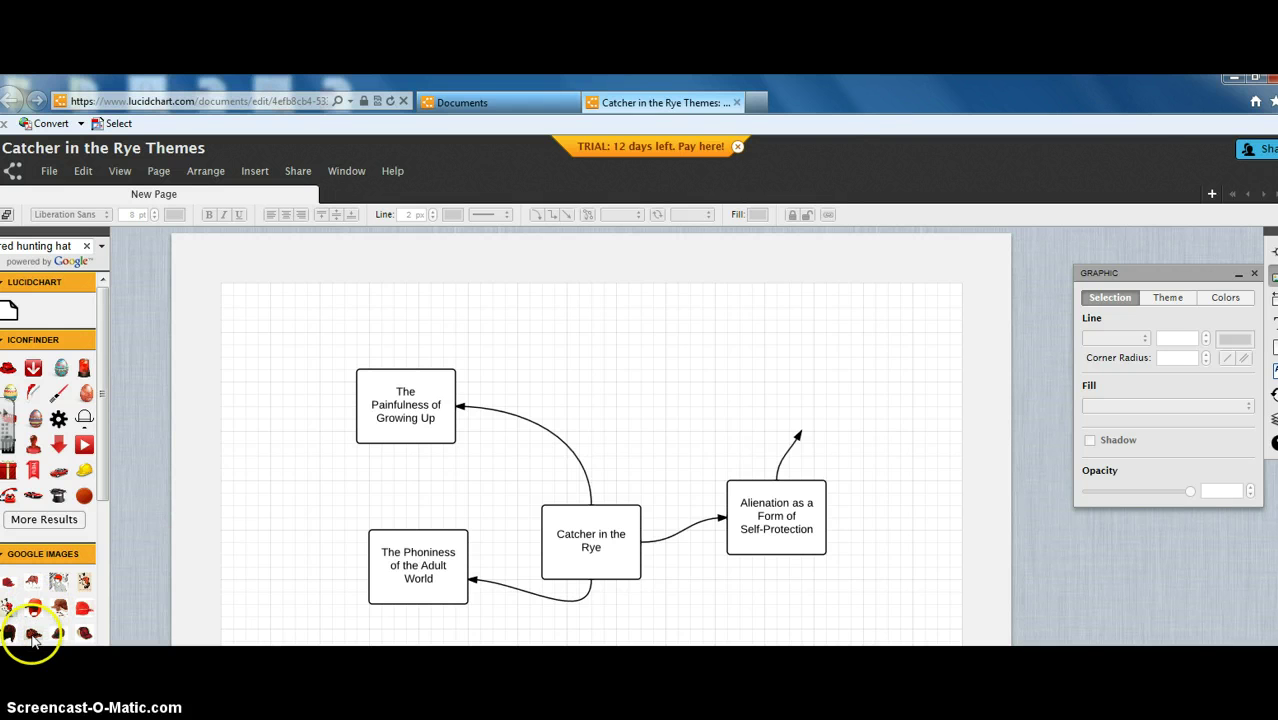
pyautogui.moveTo(33, 640); pyautogui.dragTo(876, 374)
pyautogui.click(1017, 288)
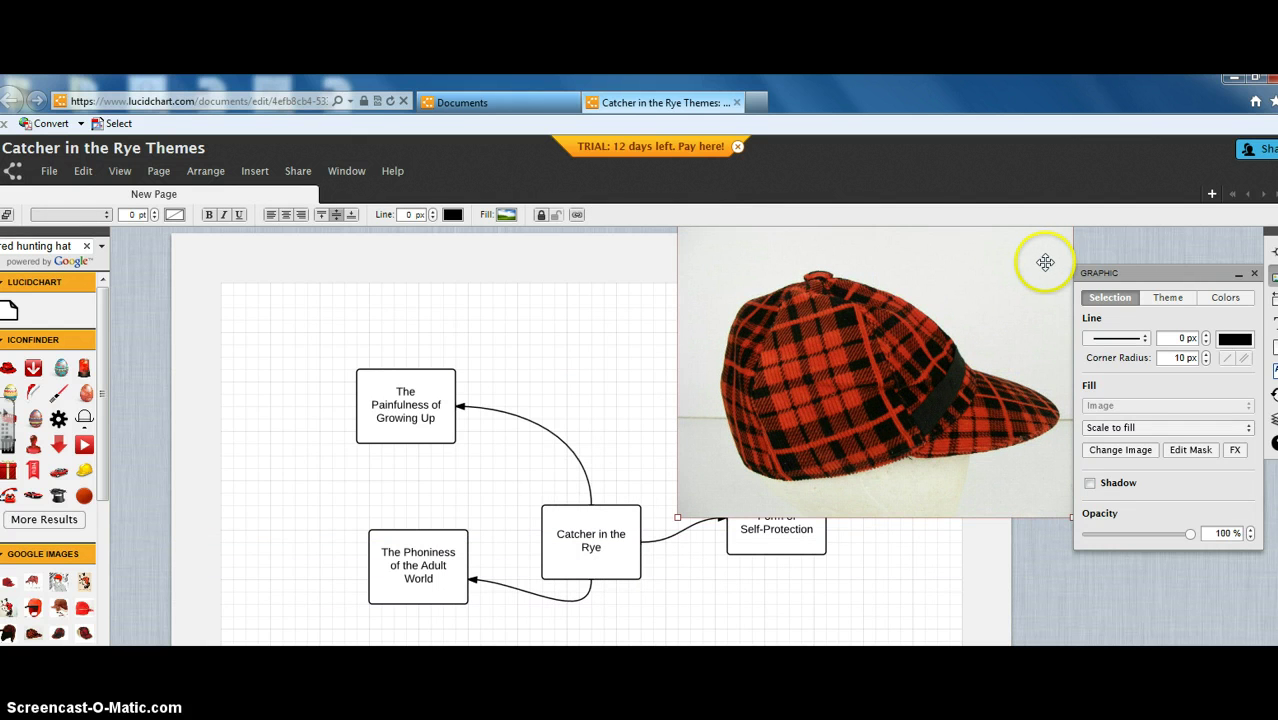
# Step: Shrink the hat image by its corner handle to about 400x300
pyautogui.moveTo(1037, 264); pyautogui.dragTo(1033, 269)
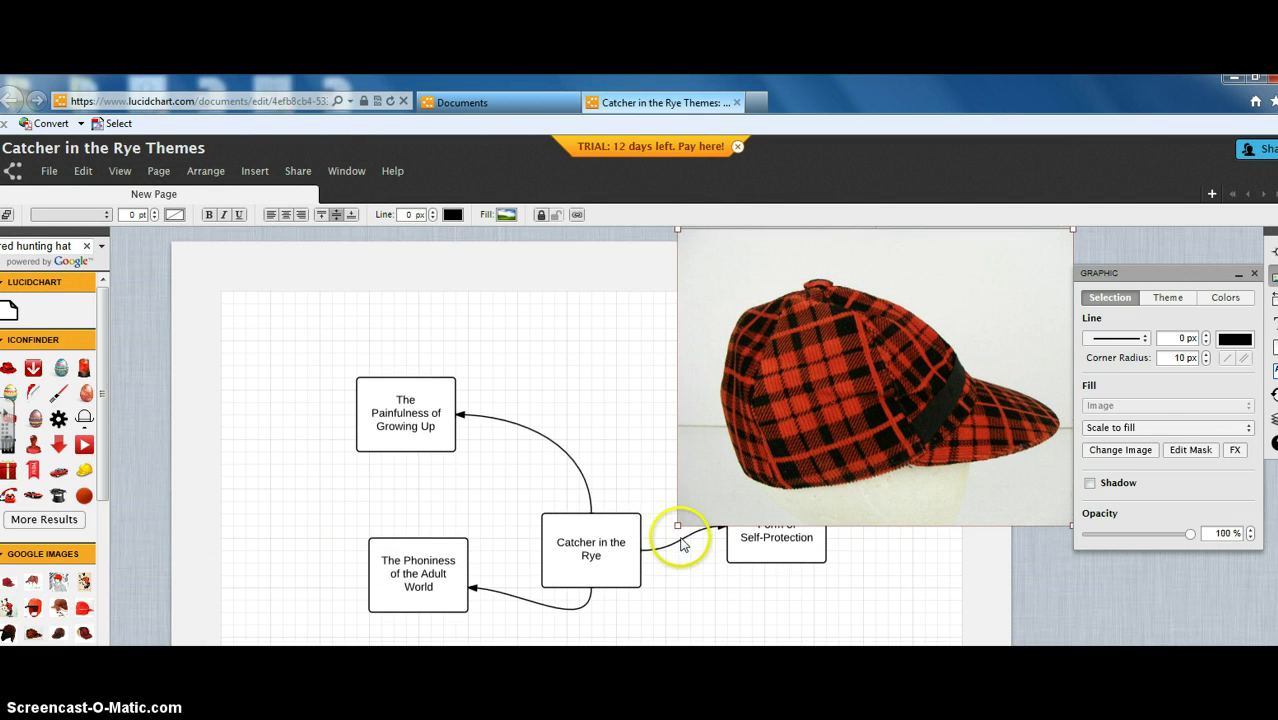
pyautogui.moveTo(678, 524); pyautogui.dragTo(832, 432)
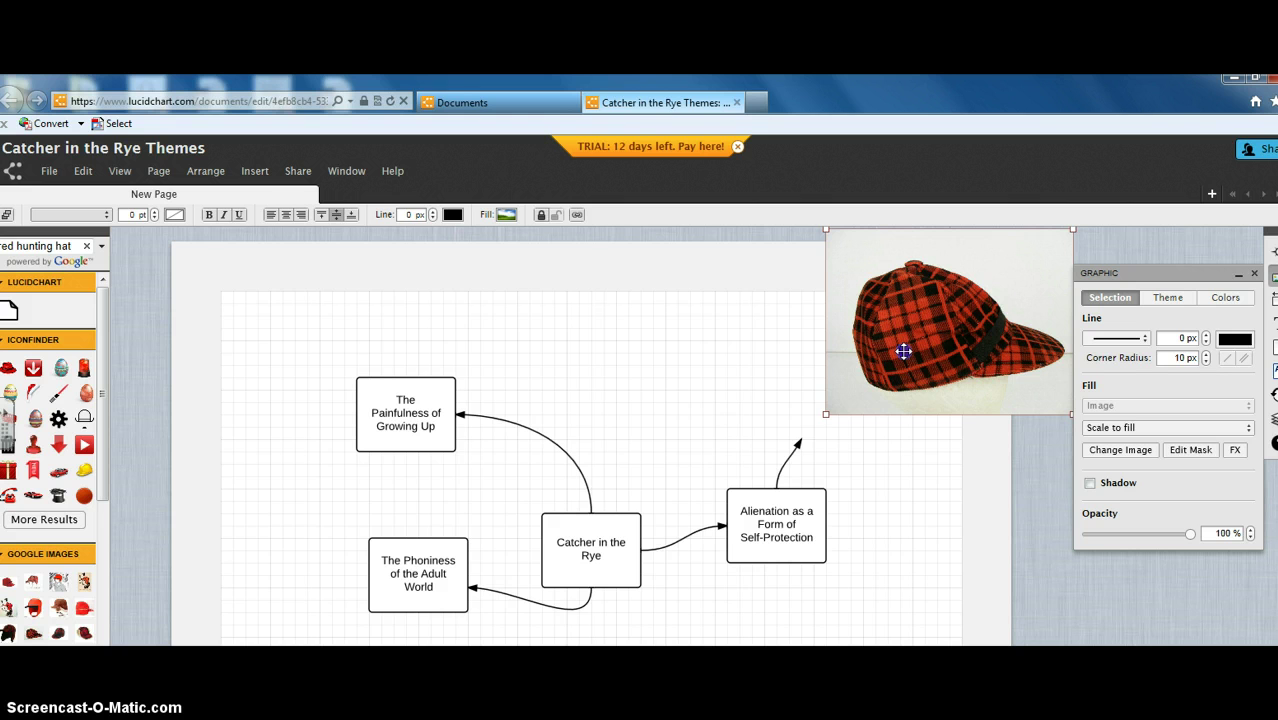
pyautogui.click(827, 413)
pyautogui.click(1061, 270)
pyautogui.click(925, 330)
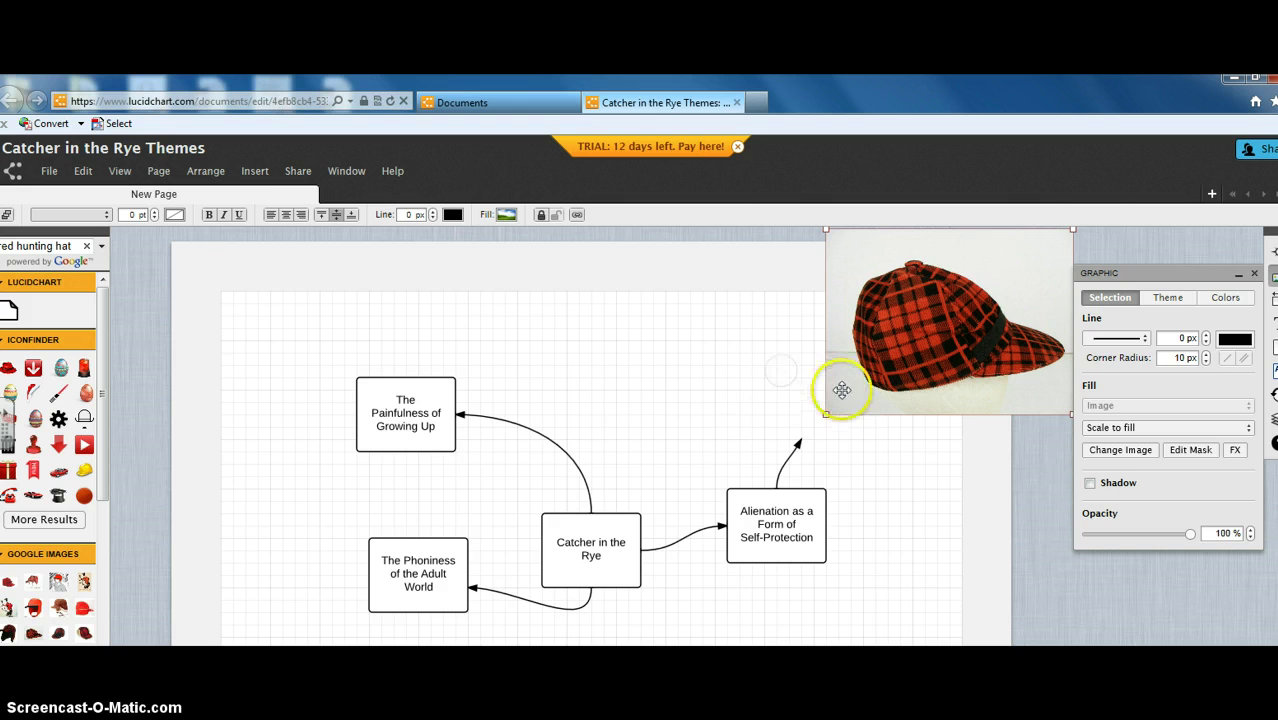
pyautogui.click(823, 418)
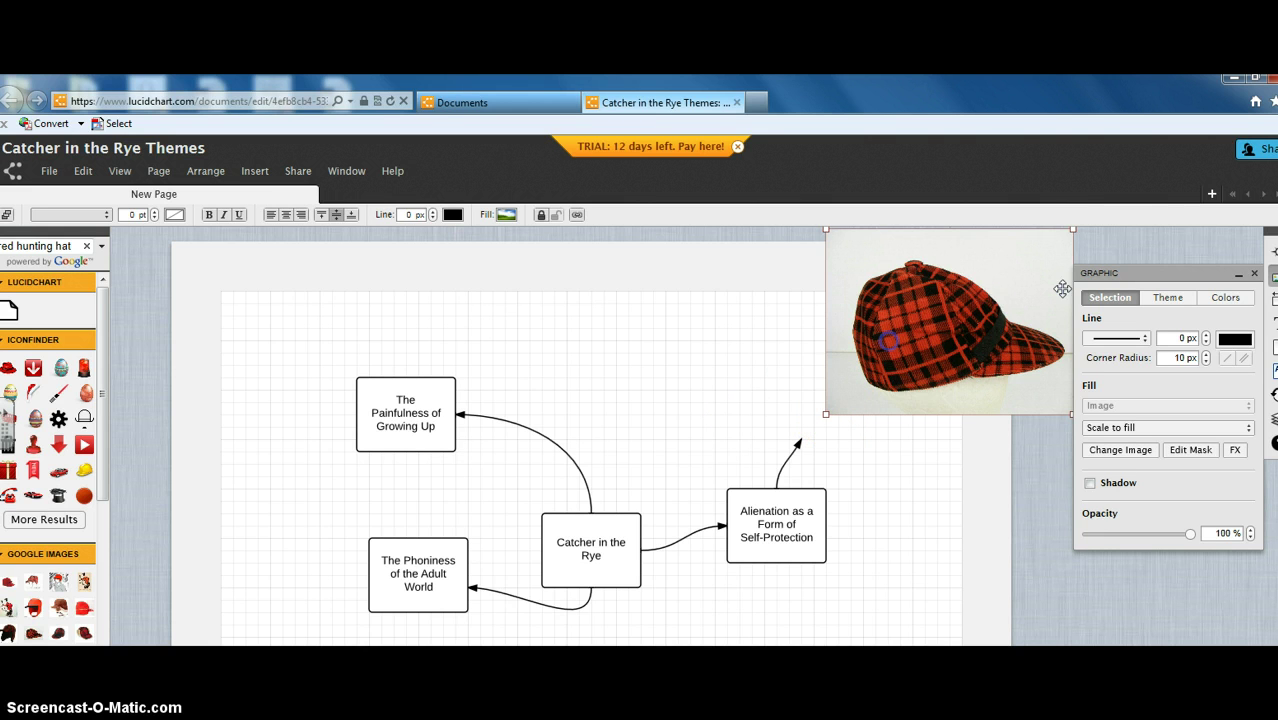
# Step: Close the graphic properties panel, leaving the hat above the Alienation arrow
pyautogui.click(1254, 273)
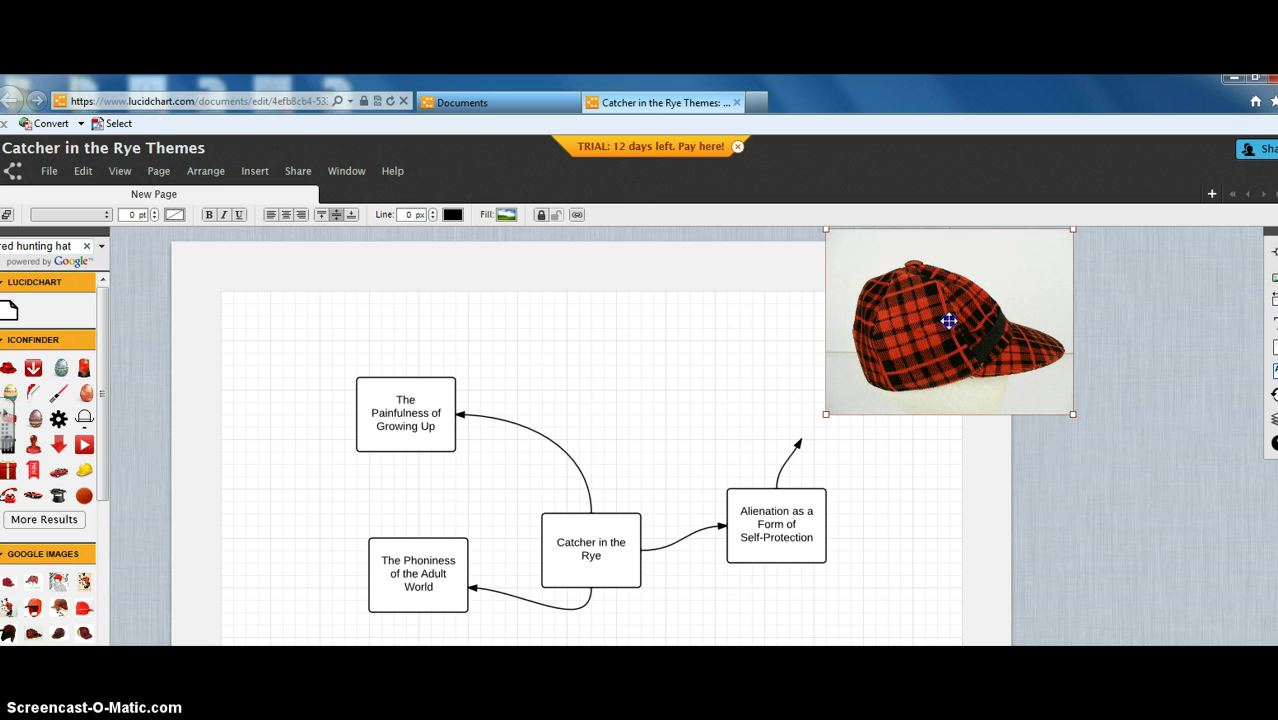
pyautogui.click(832, 422)
pyautogui.click(833, 280)
pyautogui.click(873, 340)
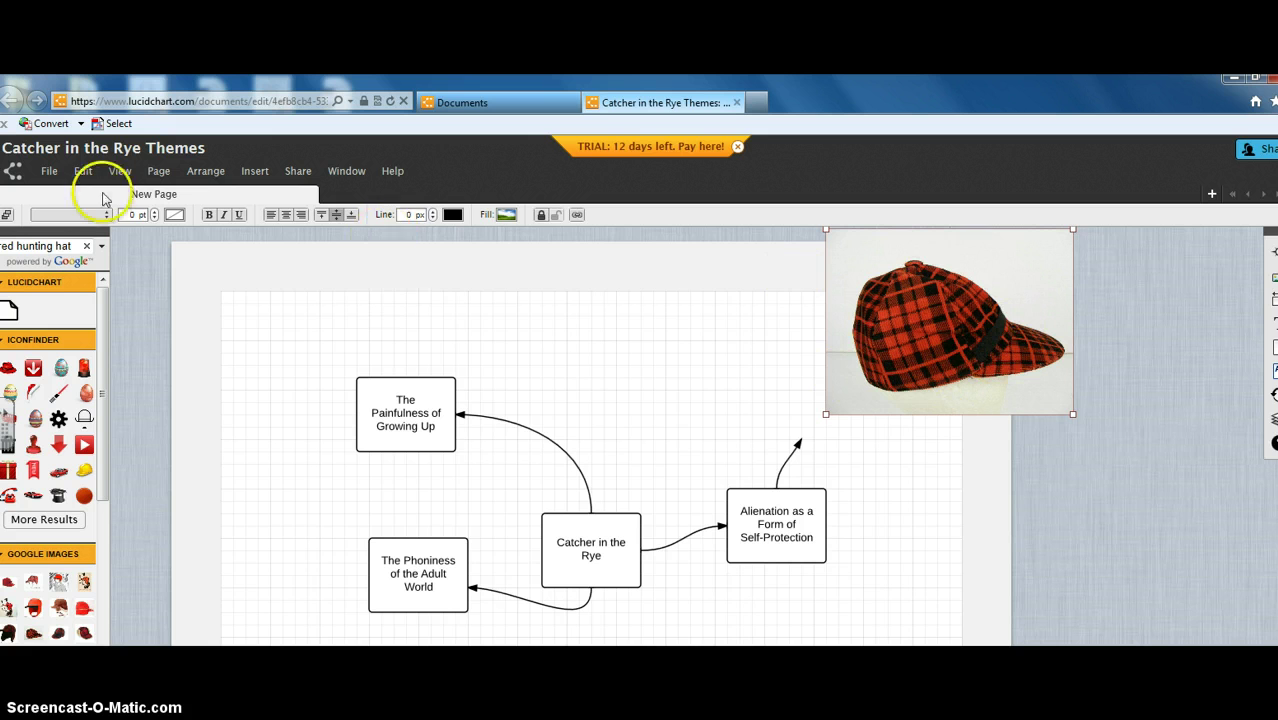
# Step: Save the Catcher in the Rye Themes diagram and close its tab
pyautogui.click(55, 170)
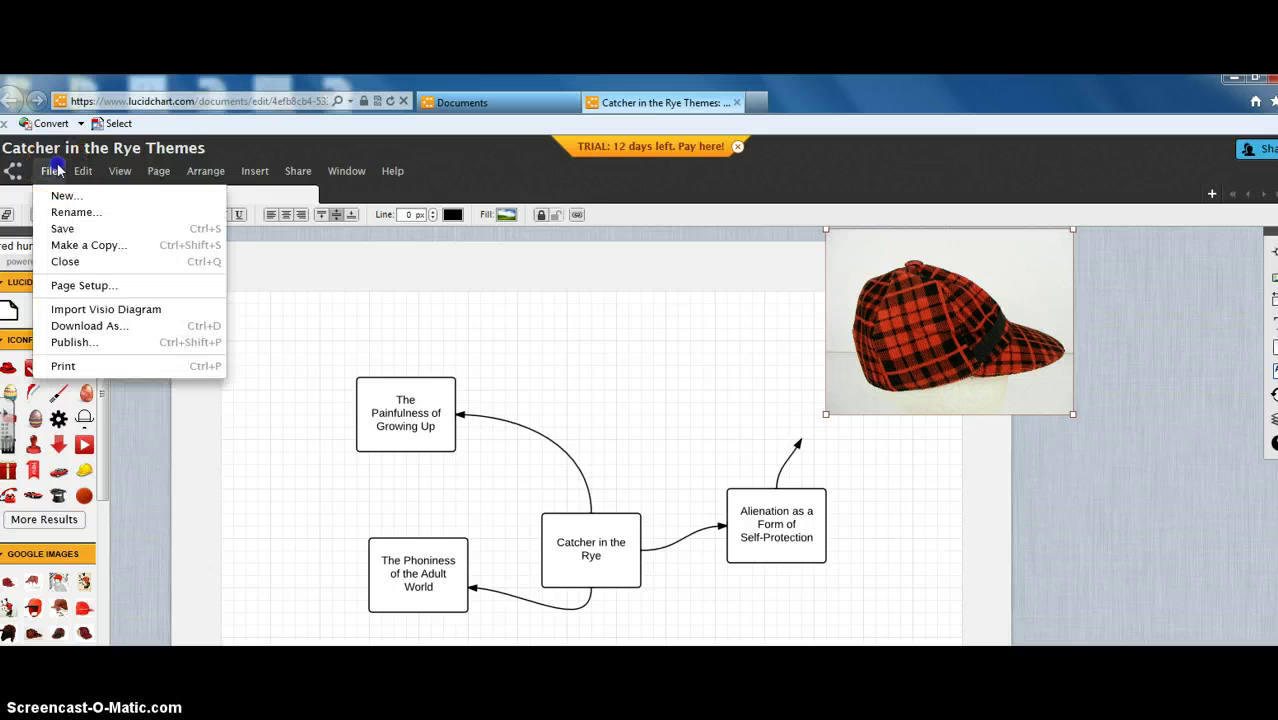
pyautogui.click(76, 228)
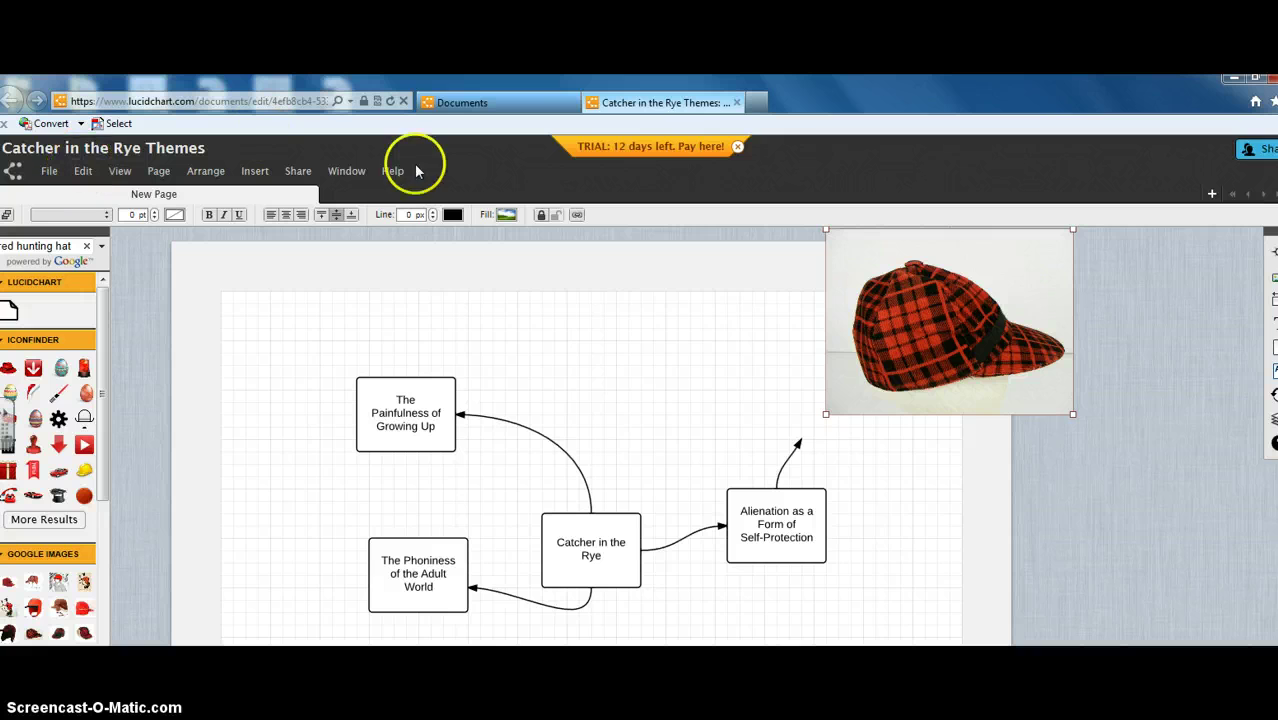
pyautogui.click(736, 102)
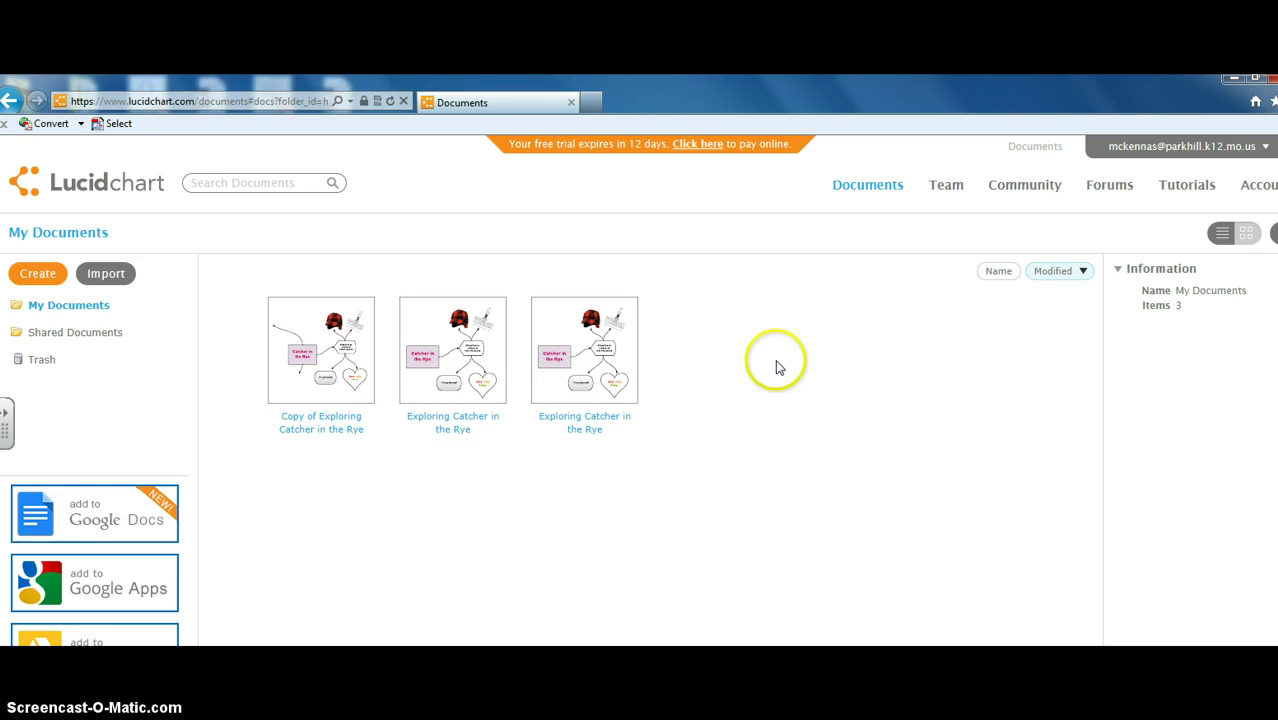
# Step: Select the Exploring Catcher in the Rye diagram on the My Documents page
pyautogui.click(734, 346)
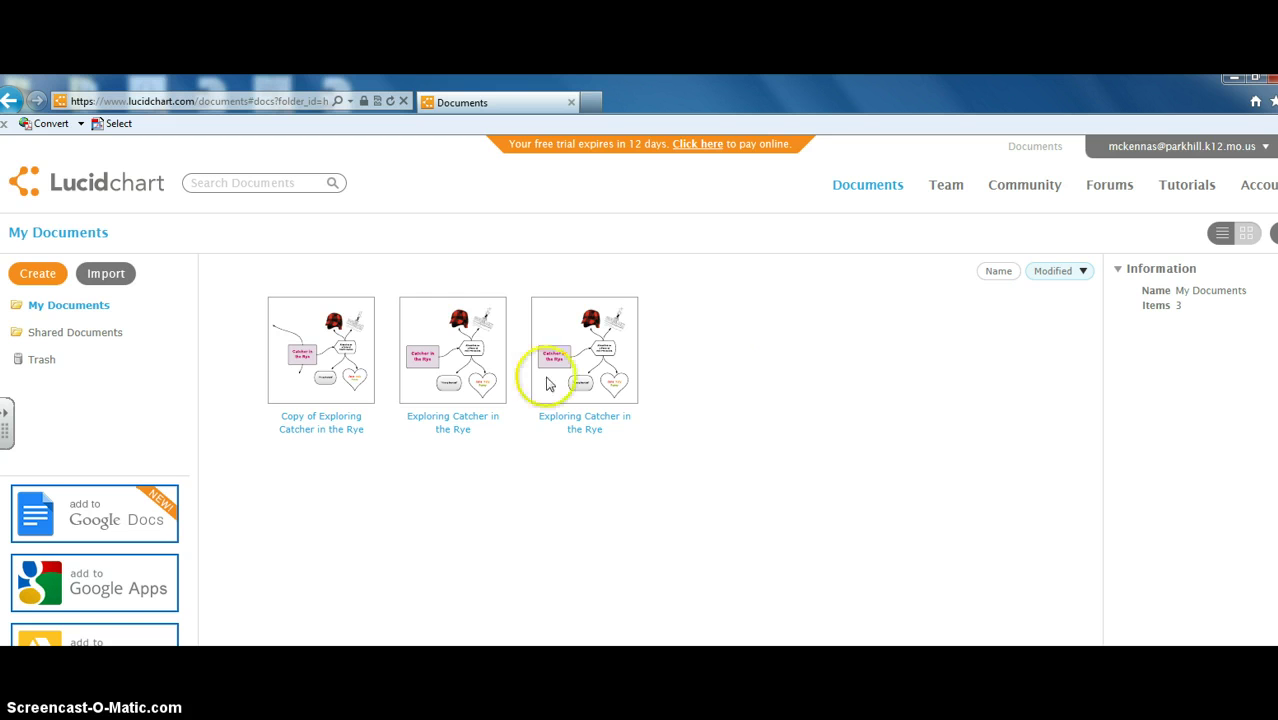
pyautogui.click(736, 415)
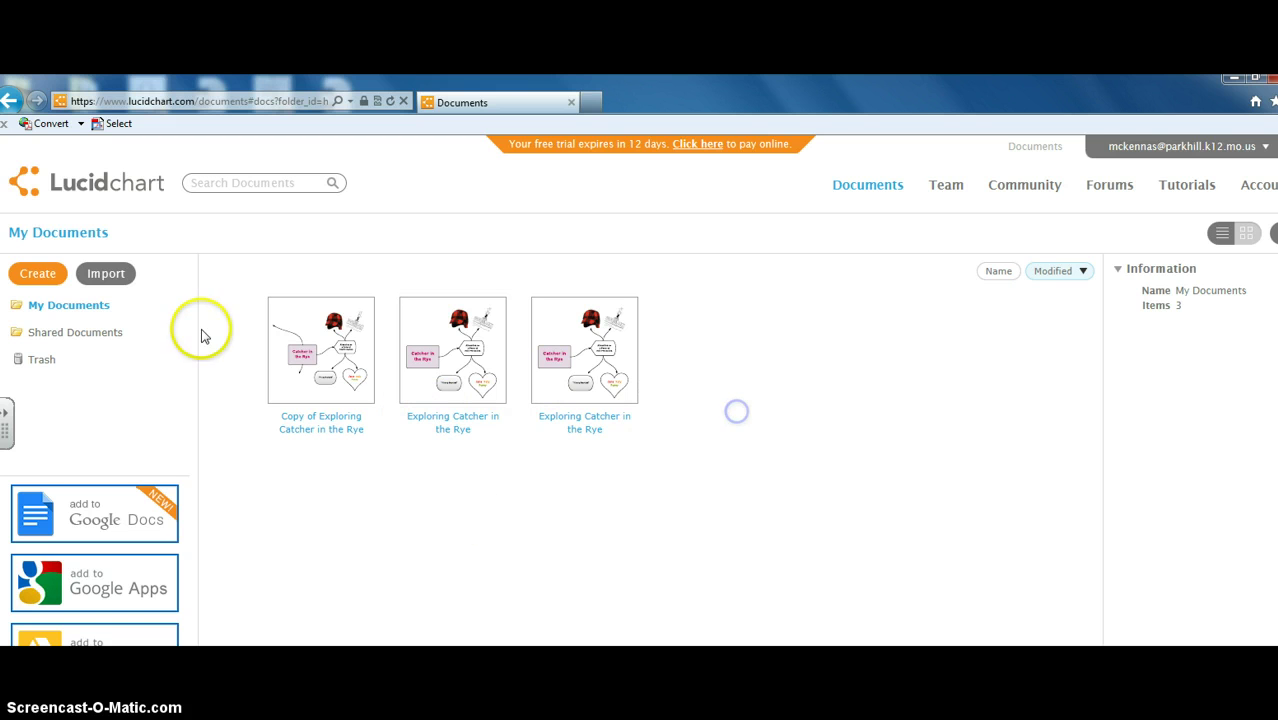
pyautogui.click(86, 310)
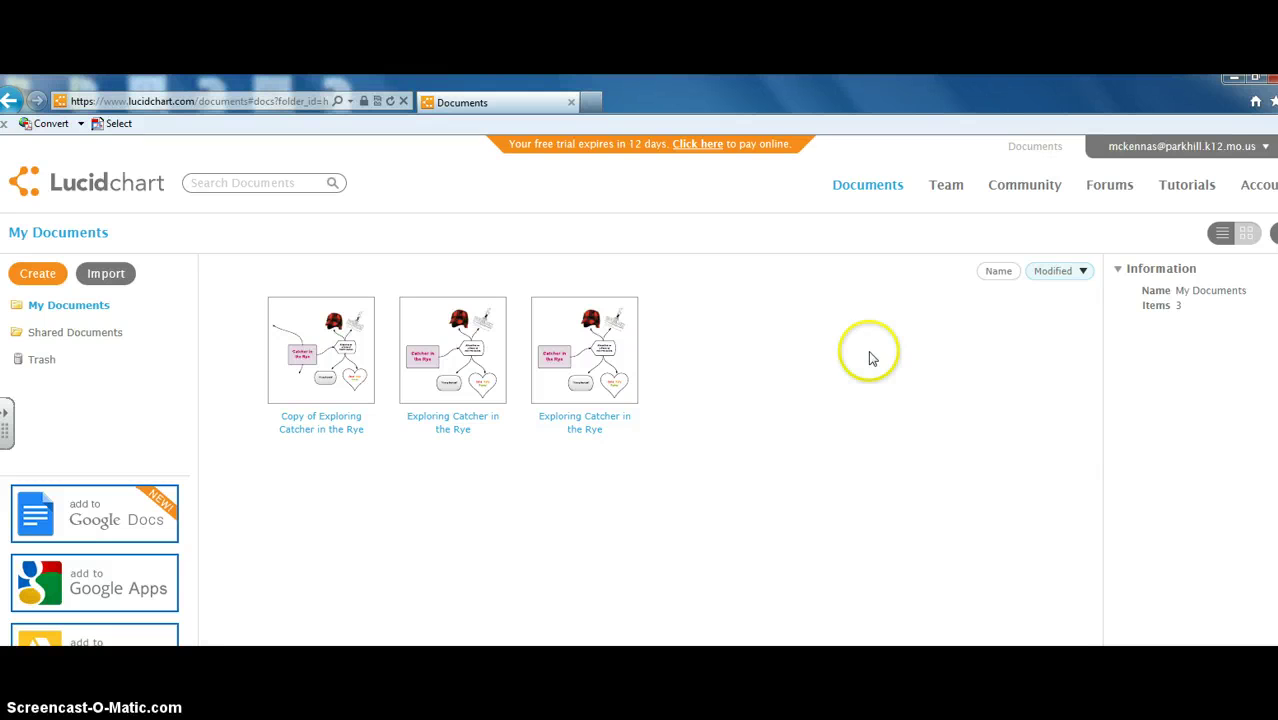
pyautogui.click(597, 398)
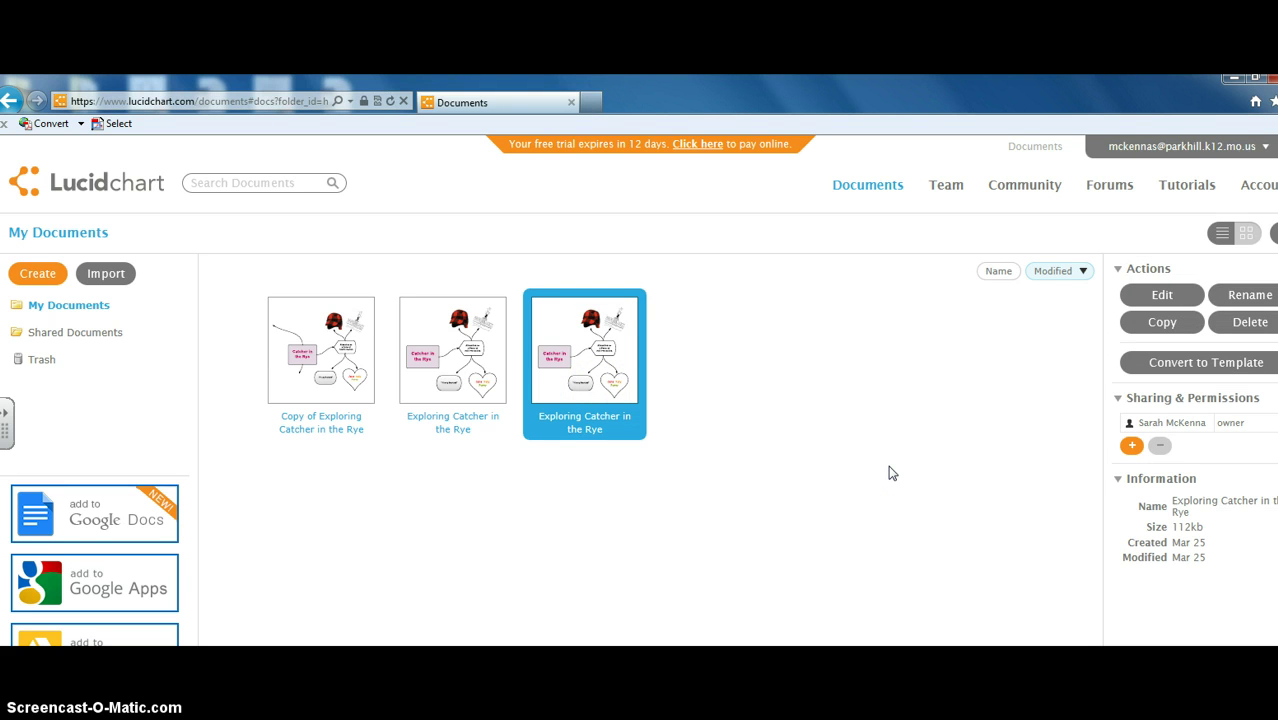
# Step: Open Exploring Catcher in the Rye, scroll its canvas, and return to it from the documents list
pyautogui.doubleClick(591, 352)
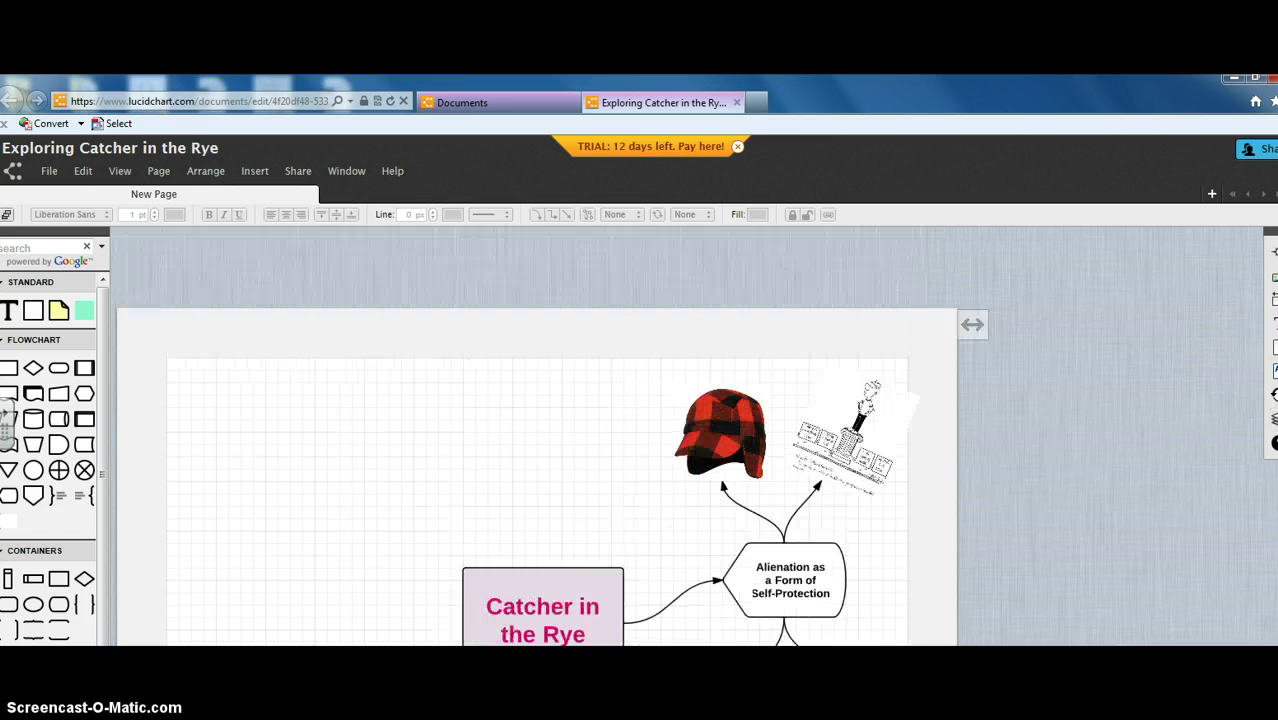
pyautogui.scroll(-5, 536, 440)
pyautogui.scroll(4, 864, 410)
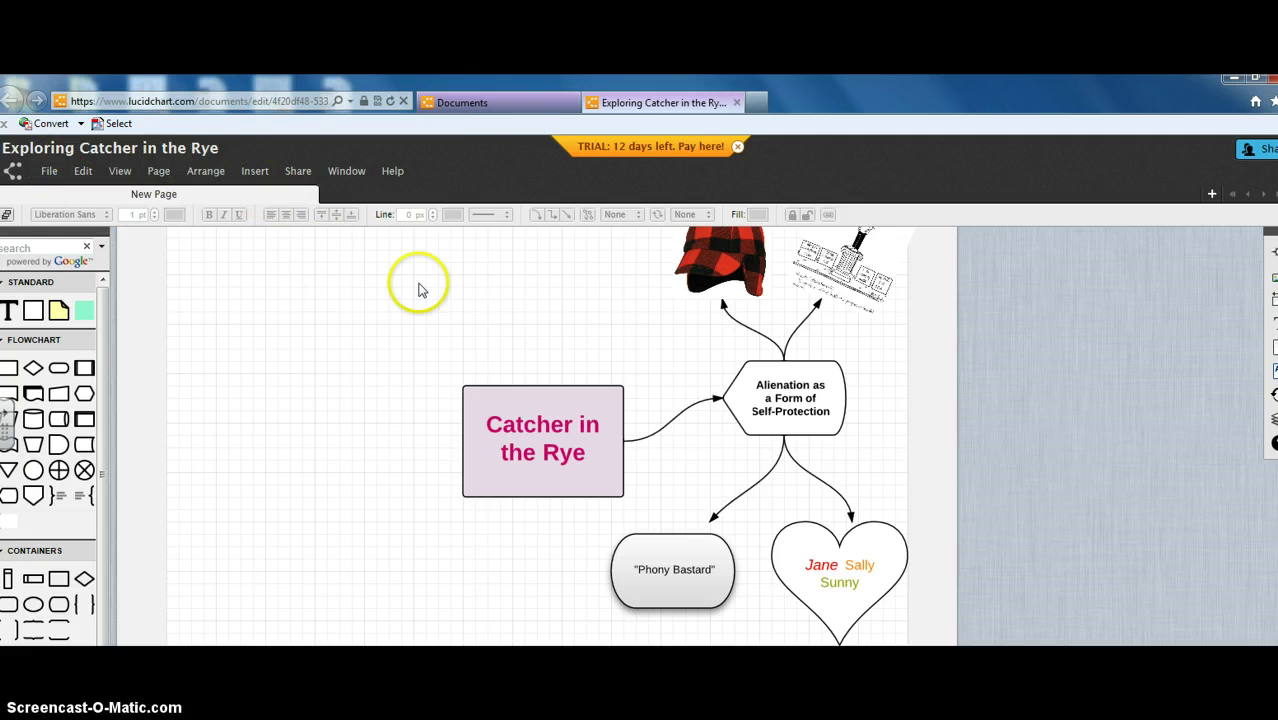
pyautogui.click(513, 108)
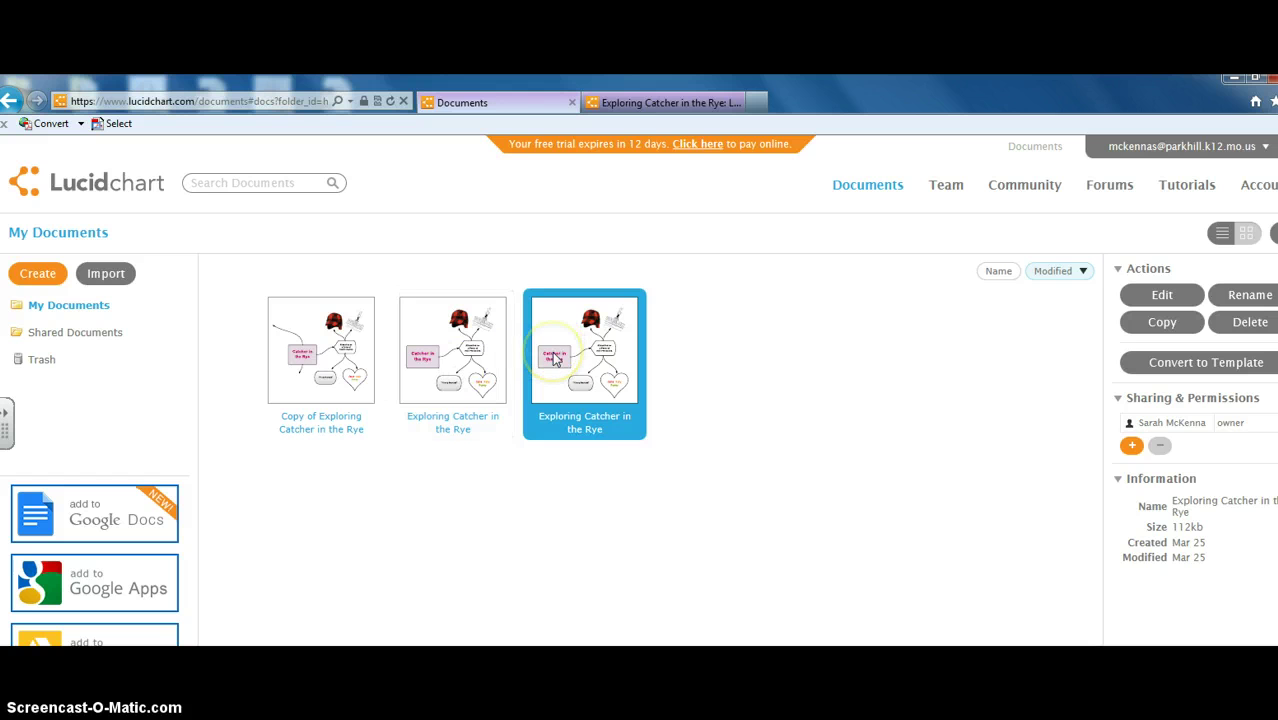
pyautogui.click(755, 328)
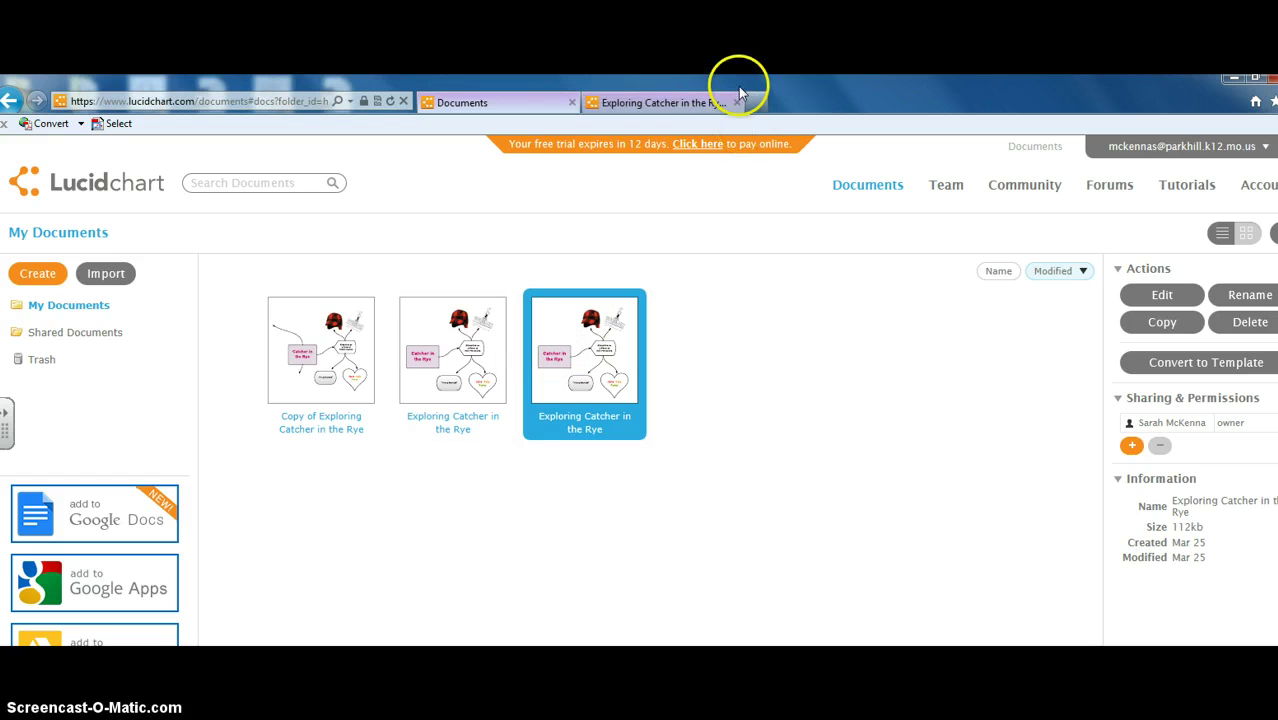
pyautogui.click(714, 102)
# Step: Select and deselect the 'Alienation as a Form of Self-Protection' shape
pyautogui.click(763, 403)
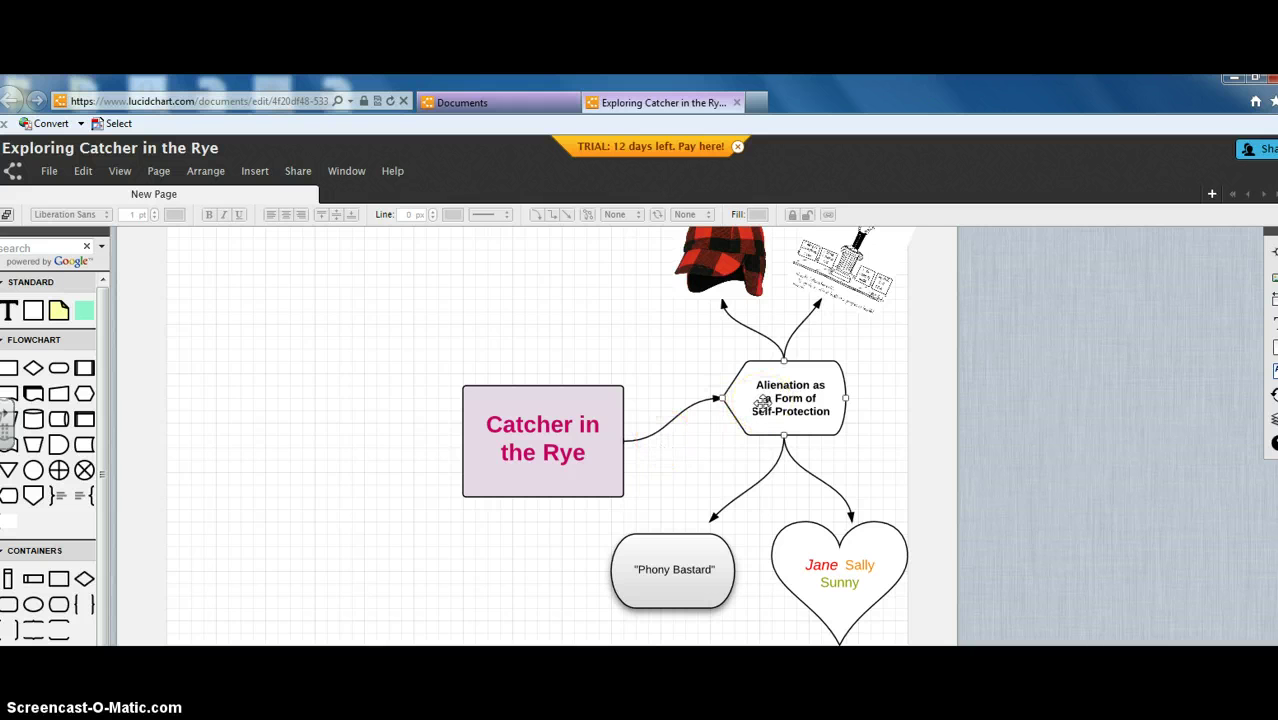
pyautogui.click(709, 358)
pyautogui.click(645, 345)
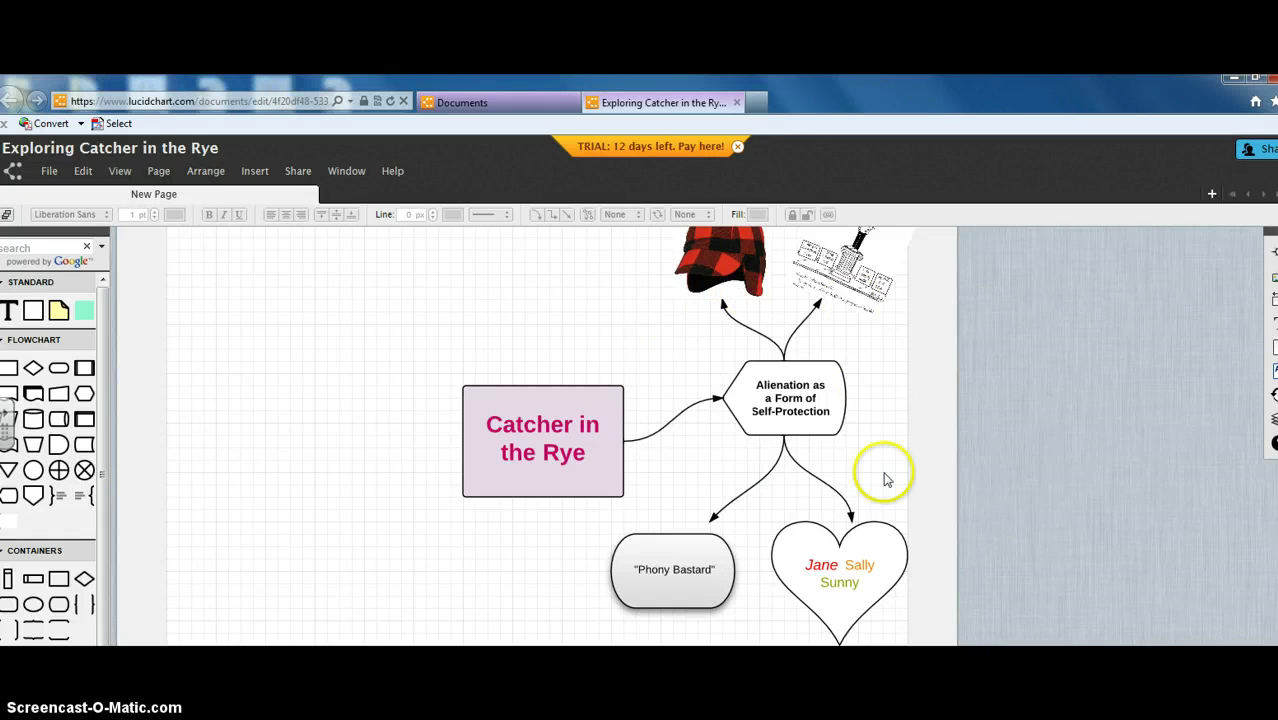
pyautogui.click(805, 400)
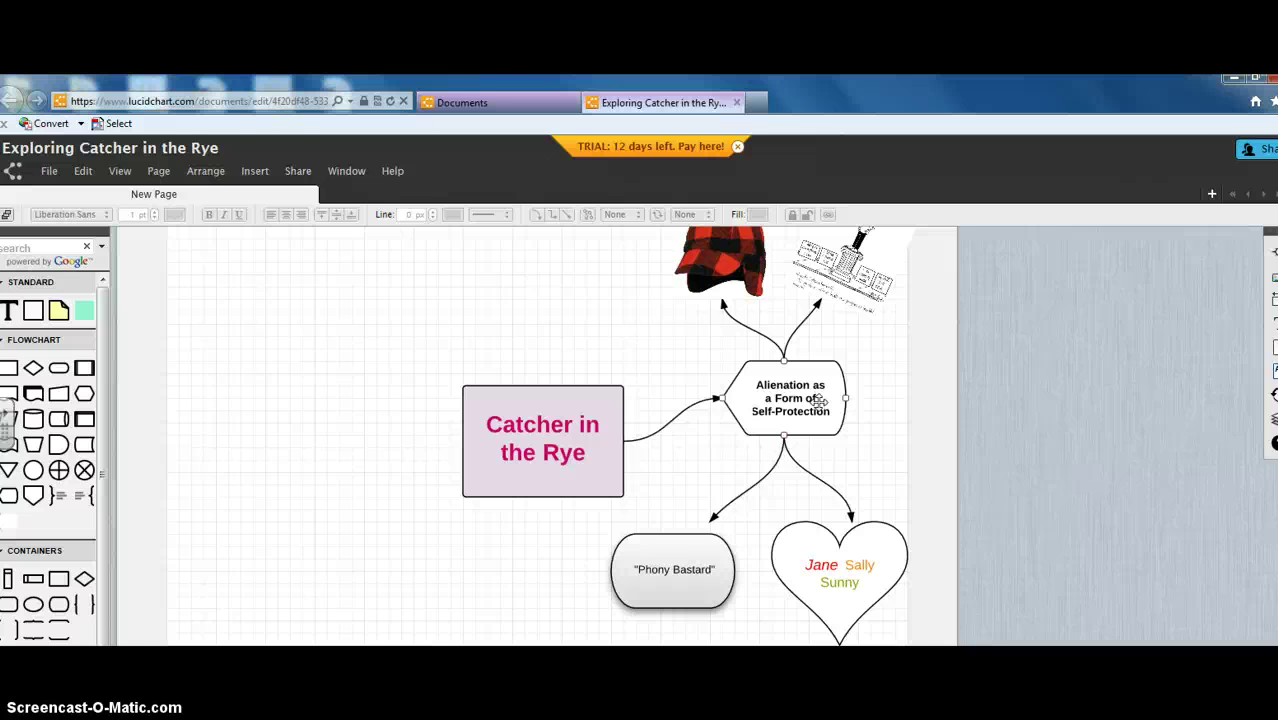
pyautogui.click(688, 468)
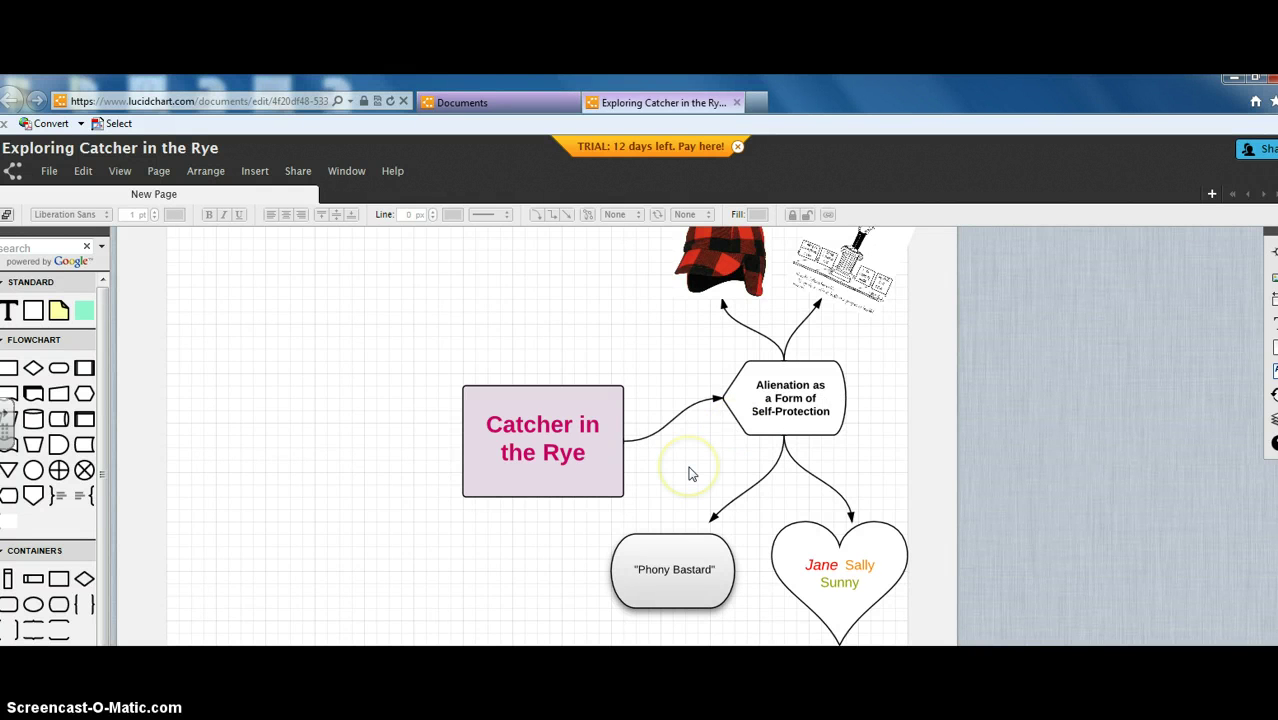